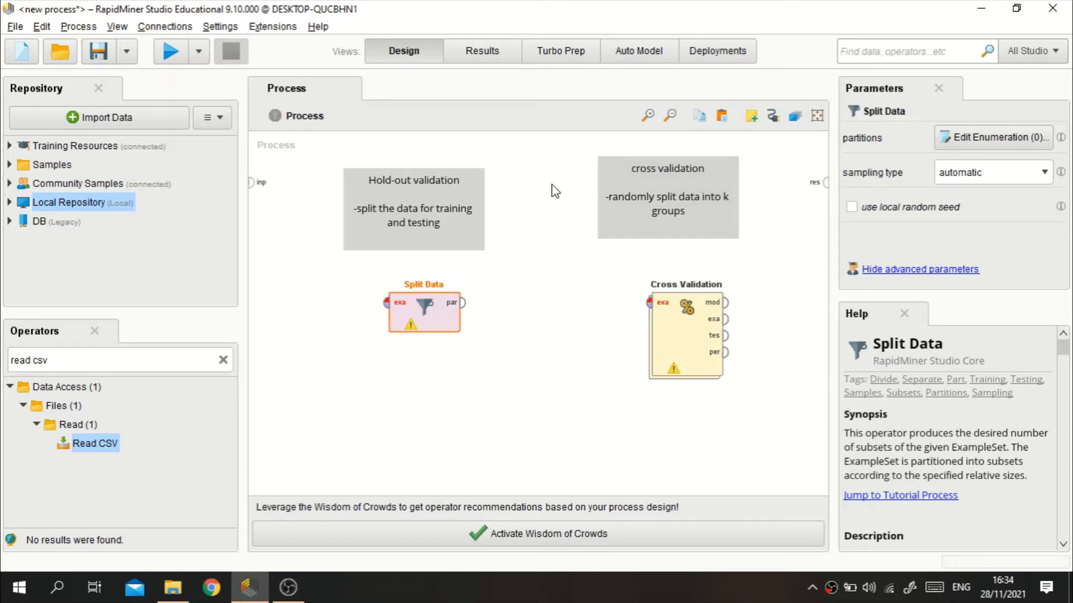
Move the Split Data operator further away from Cross Validation, keeping the two operators level.
click(668, 312)
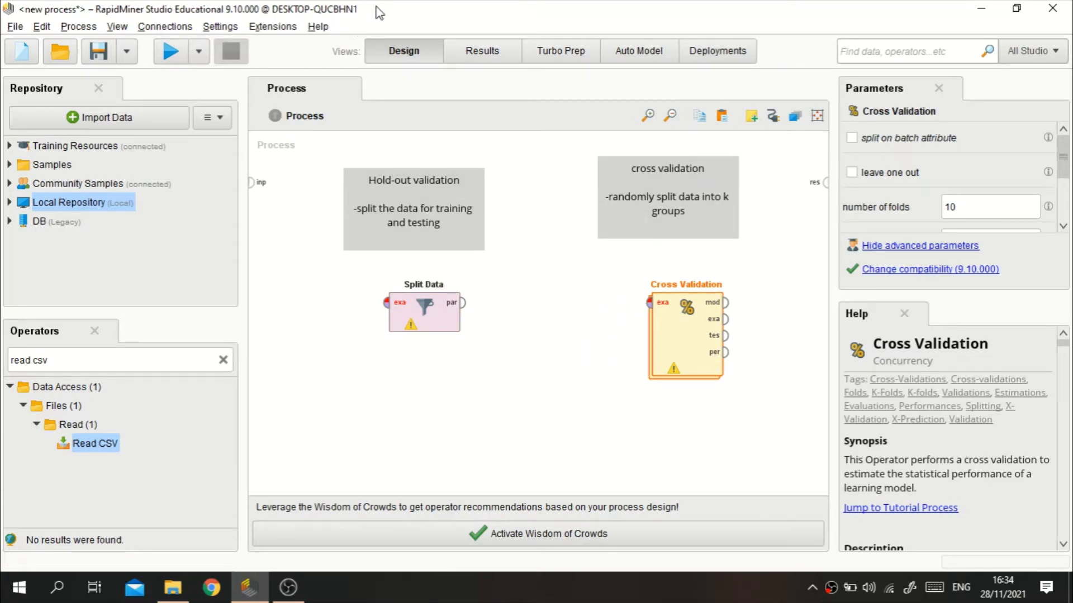
click(422, 329)
drag(422, 328, 382, 334)
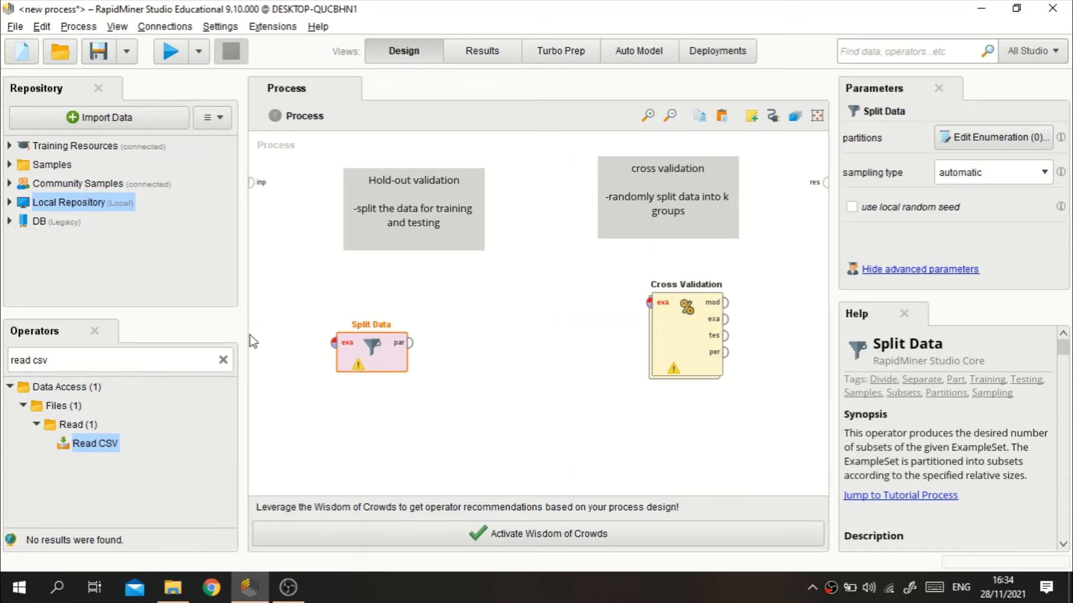
drag(399, 361, 398, 321)
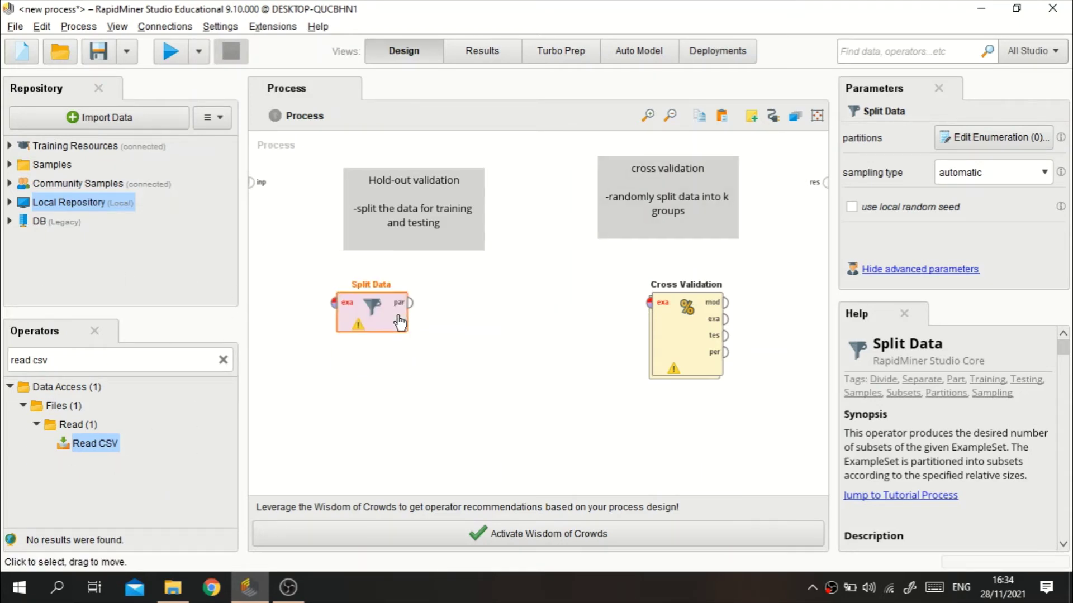
Disable the Cross Validation operator and move it down and away from the Split Data operator.
drag(613, 267, 773, 410)
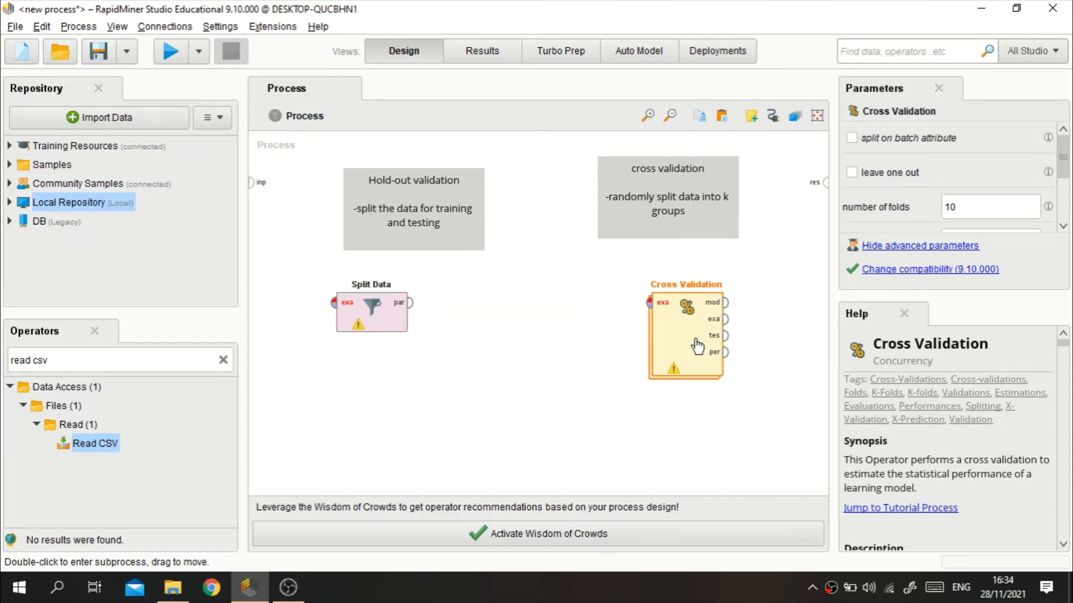
right_click(697, 347)
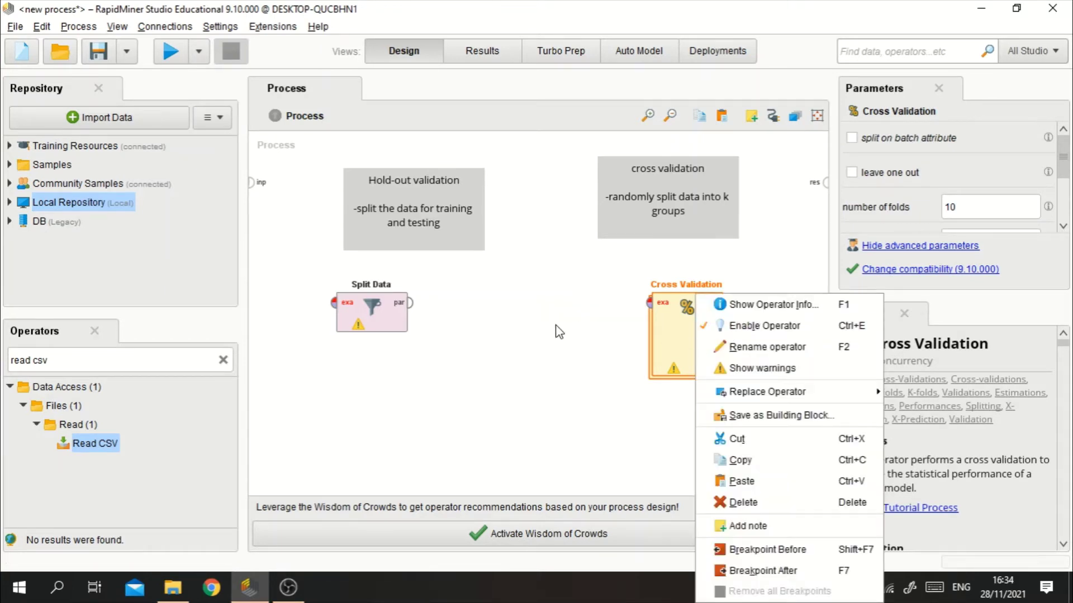
click(748, 325)
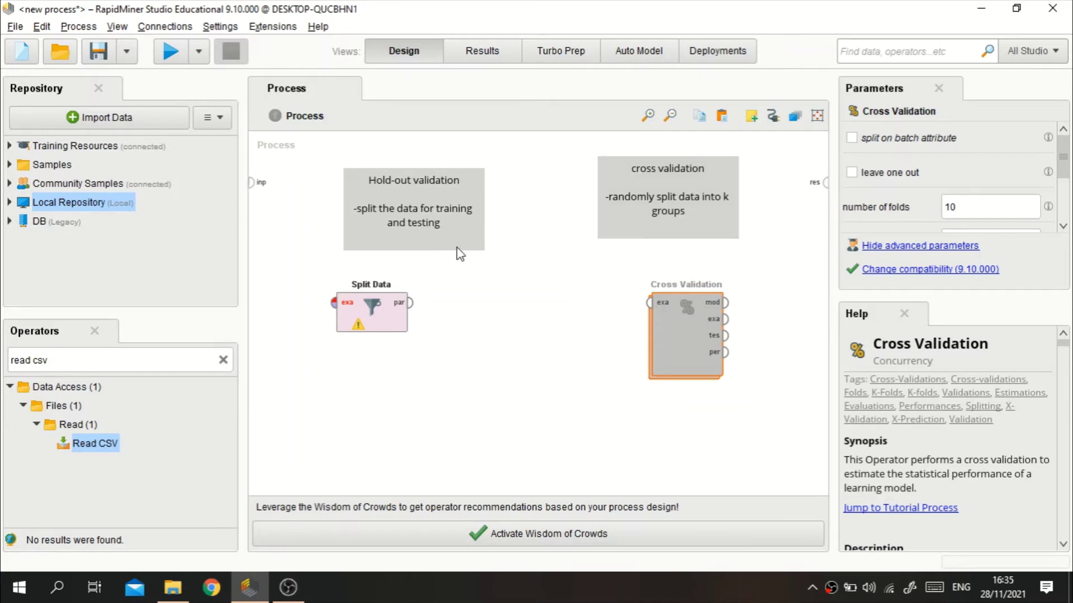
drag(706, 311, 758, 391)
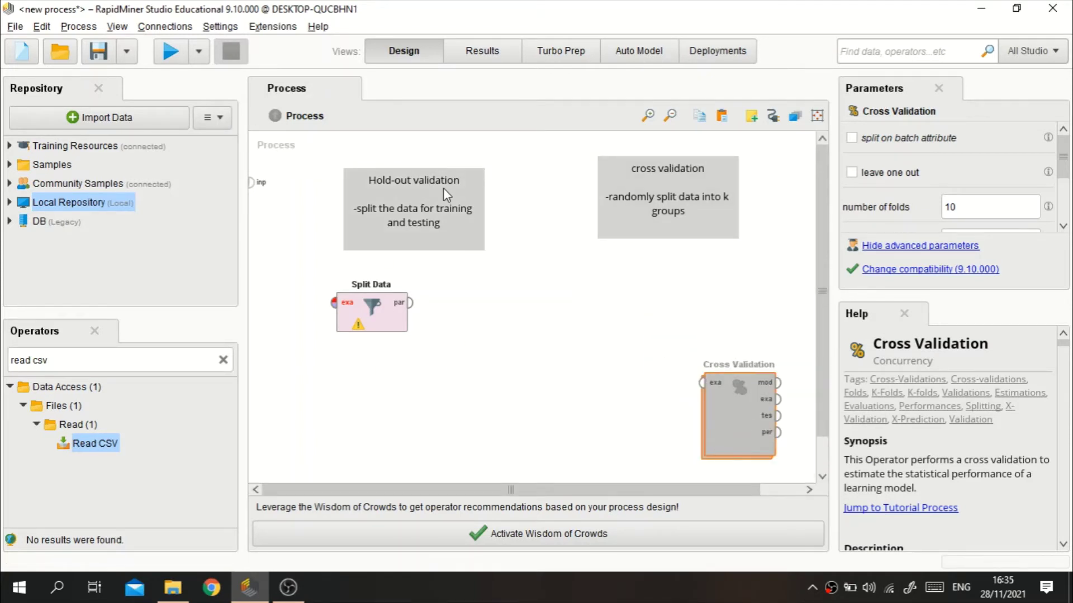
Move the Hold-out validation note slightly up and shift Split Data toward Cross Validation to free space before it.
drag(447, 189, 433, 170)
click(386, 307)
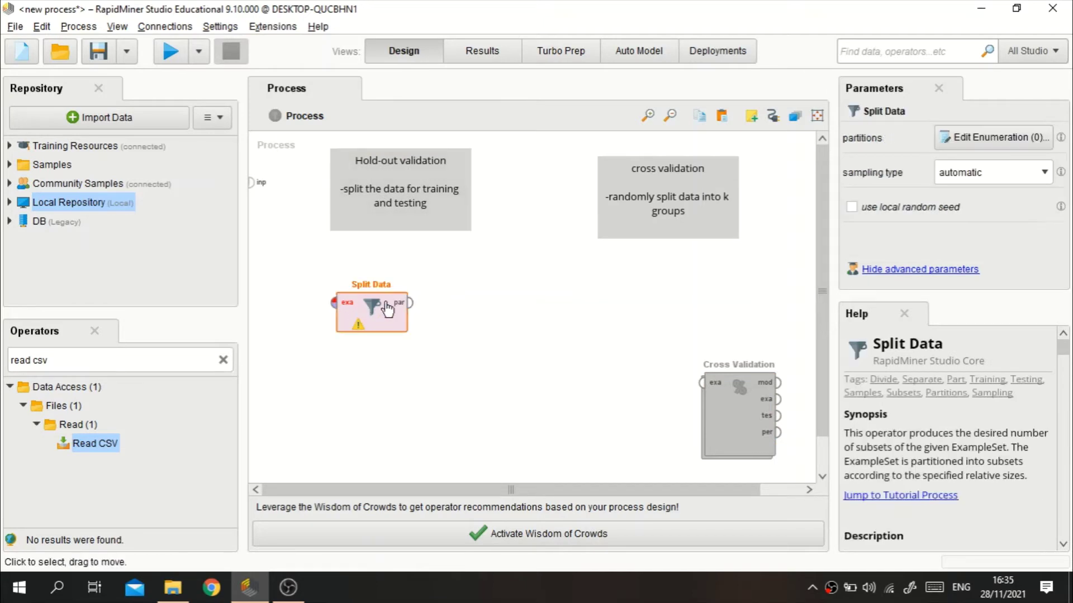
drag(387, 307, 492, 307)
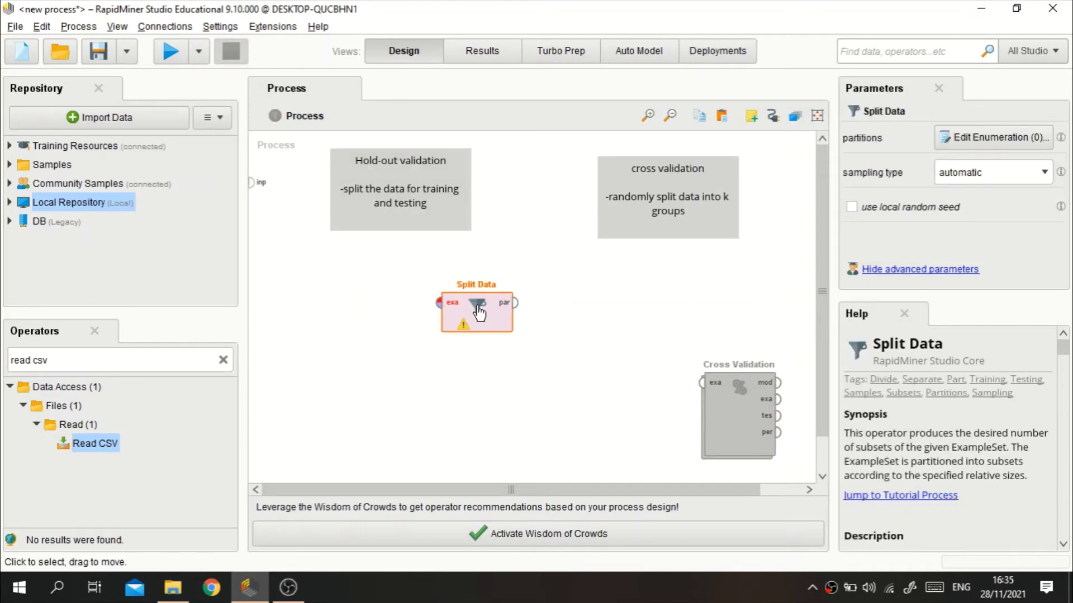
Clear the operator search and add a Read Excel operator in front of Split Data.
click(223, 360)
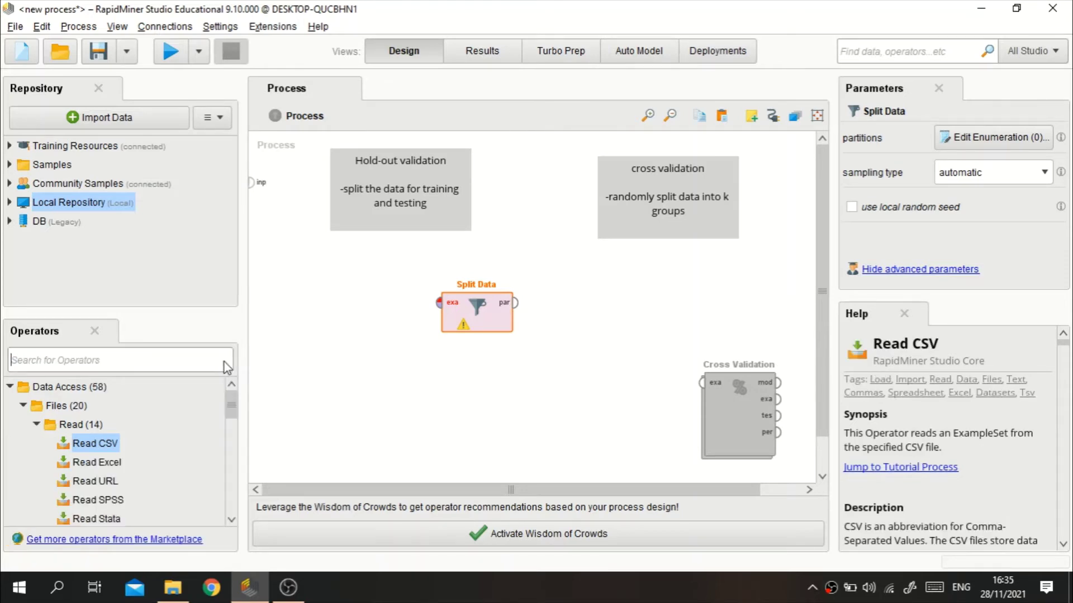
drag(101, 462, 296, 389)
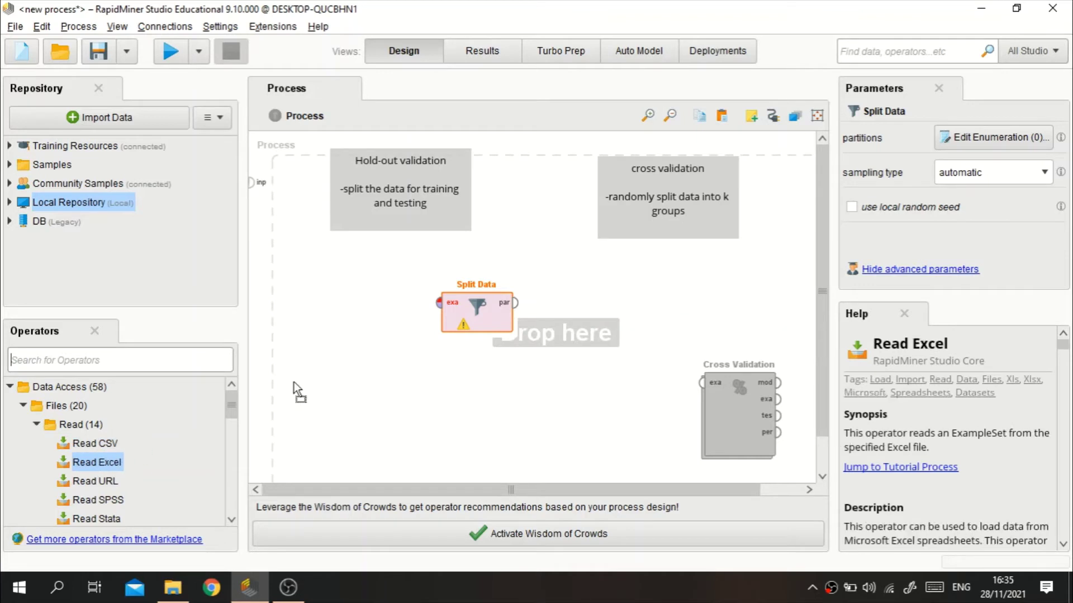
drag(324, 332, 324, 335)
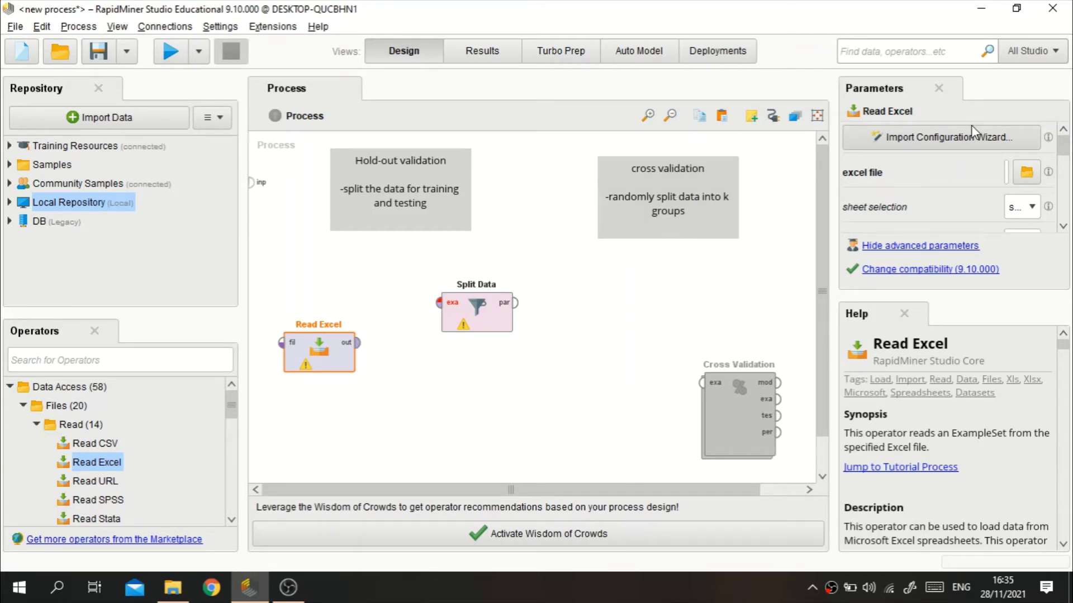
Look in the validation folder for a file that Read Excel can import, and delete the Read Excel operator.
click(907, 141)
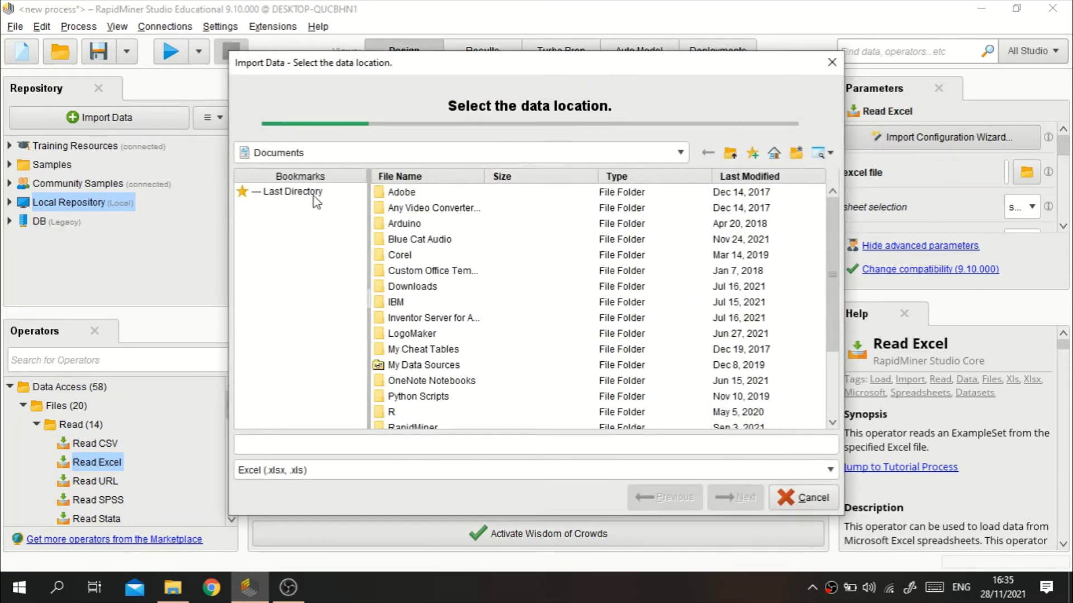
click(316, 193)
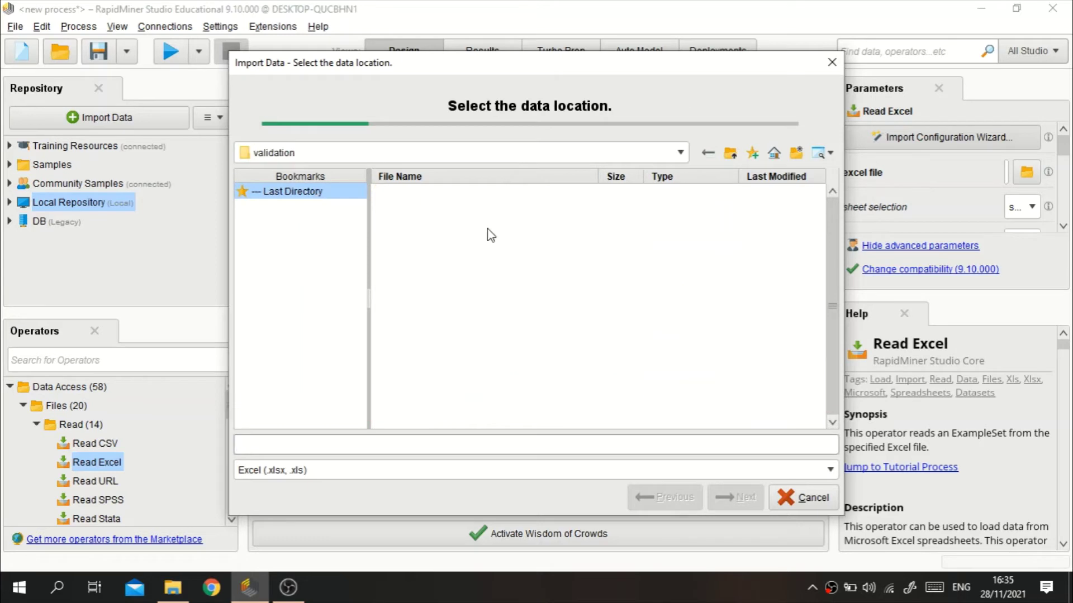
click(729, 154)
click(426, 199)
double_click(419, 207)
click(831, 62)
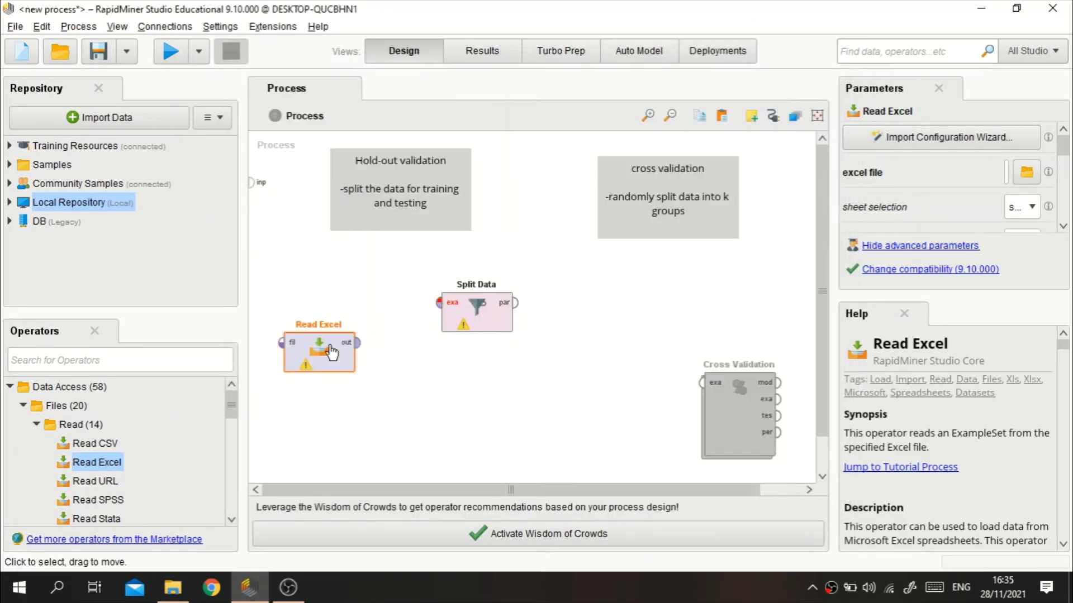
key(Delete)
Add a Read CSV operator before Split Data and import diabetes.csv from the validation folder with the default data and column formats.
drag(107, 444, 338, 329)
click(991, 142)
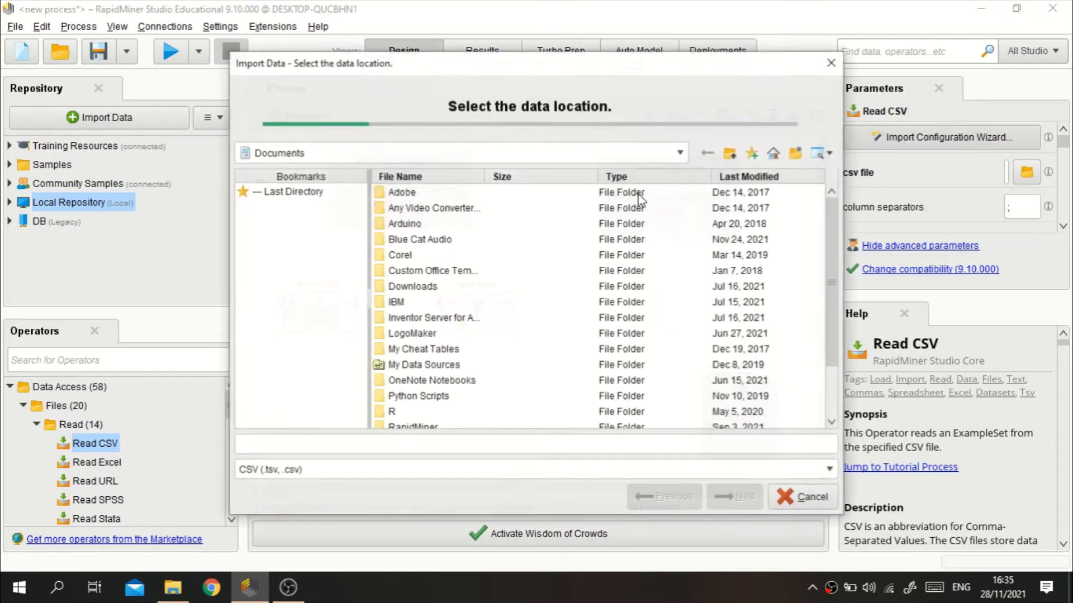
click(302, 193)
click(433, 193)
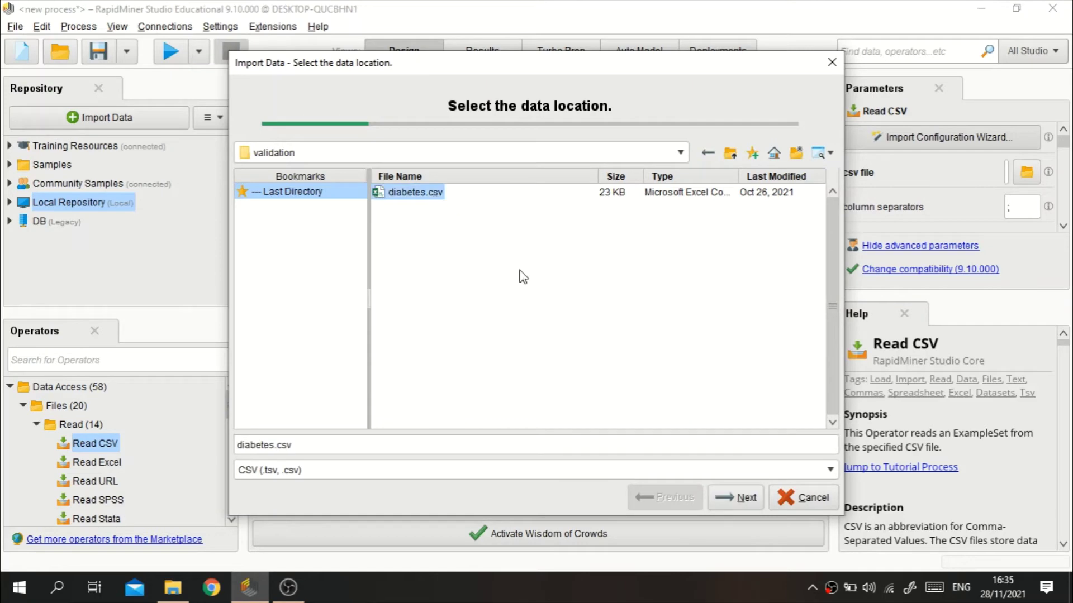
click(746, 499)
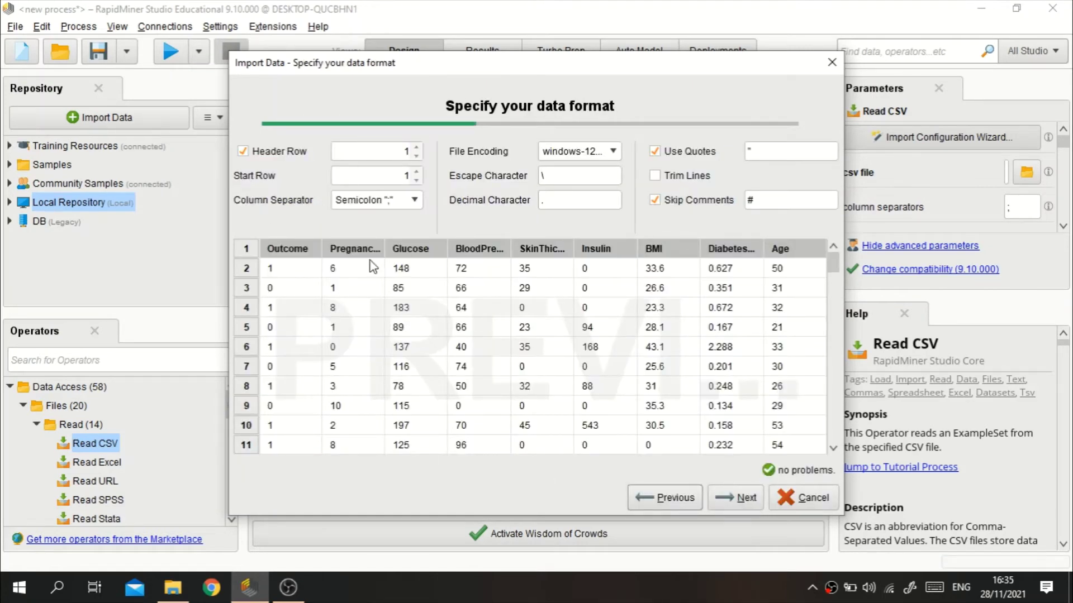
click(740, 497)
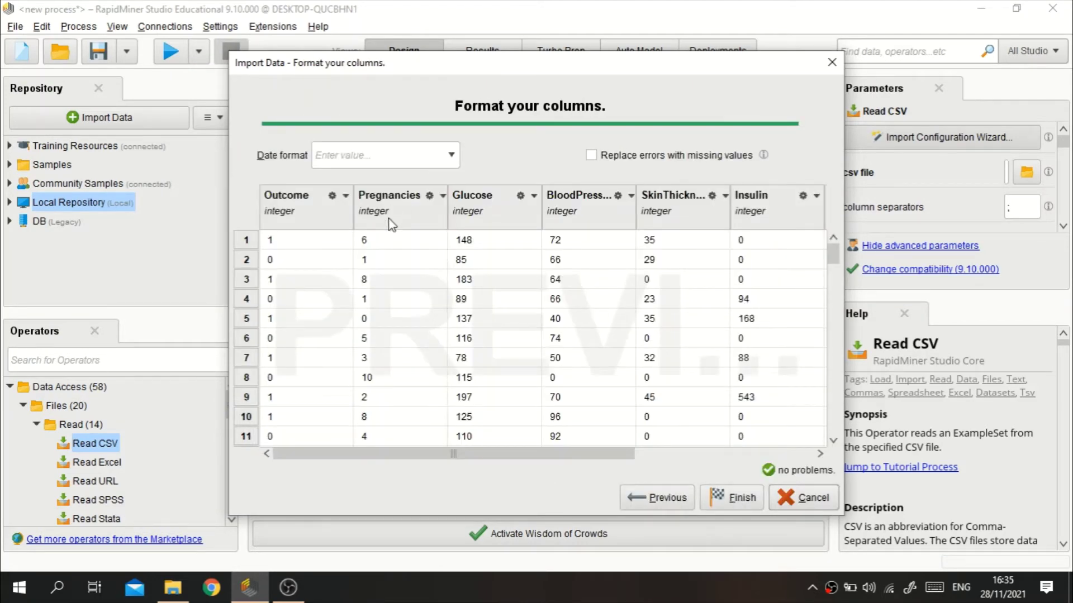
scroll(479, 452, down, 1)
drag(615, 445, 331, 437)
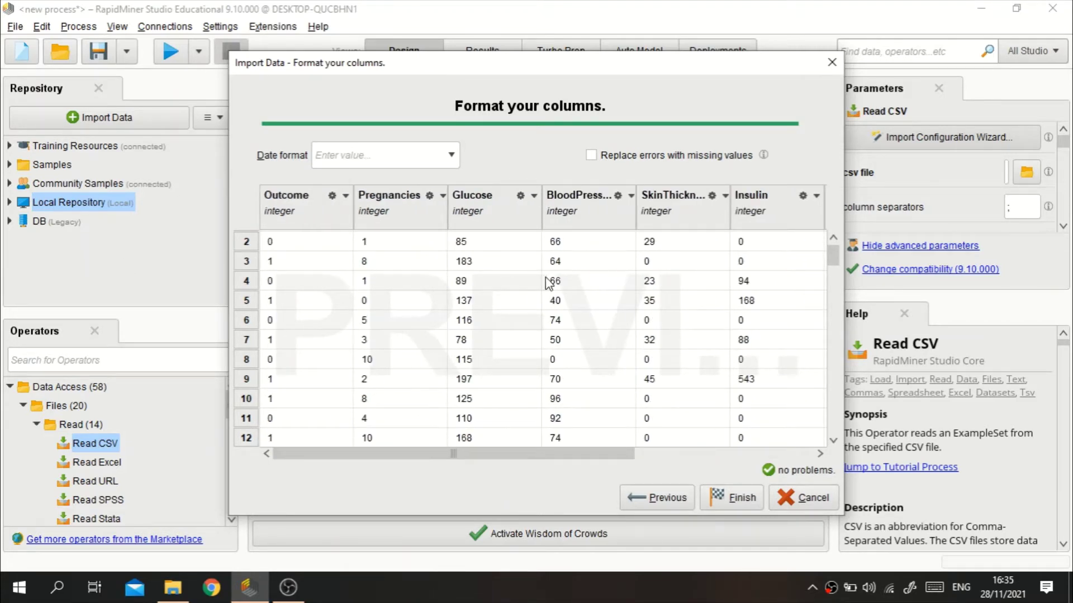
click(710, 502)
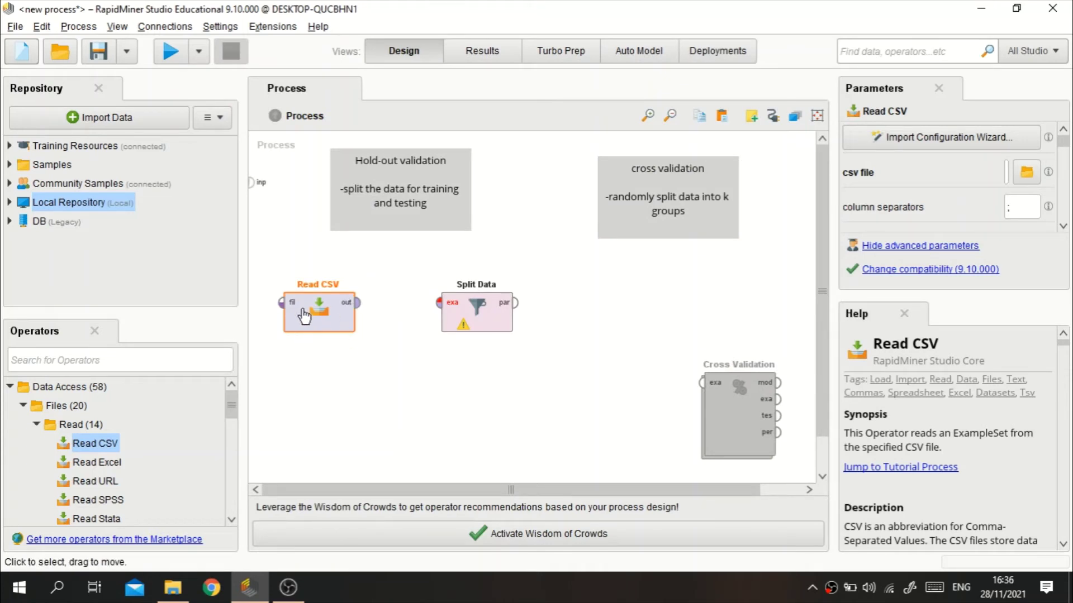
Make room before Split Data and add a Set Role operator connected to the Read CSV output.
drag(489, 320, 542, 319)
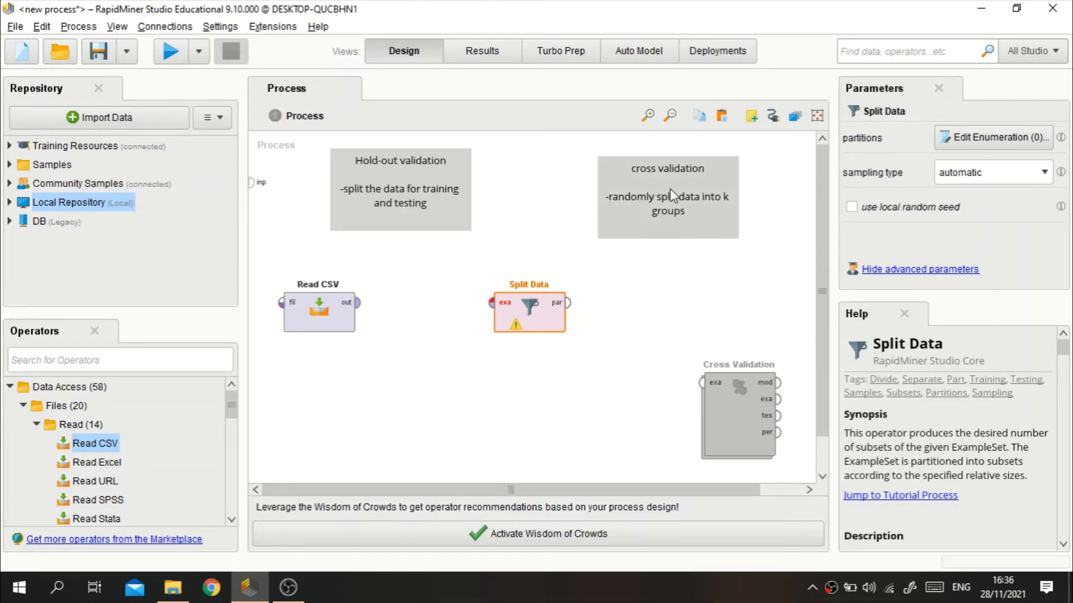
click(177, 363)
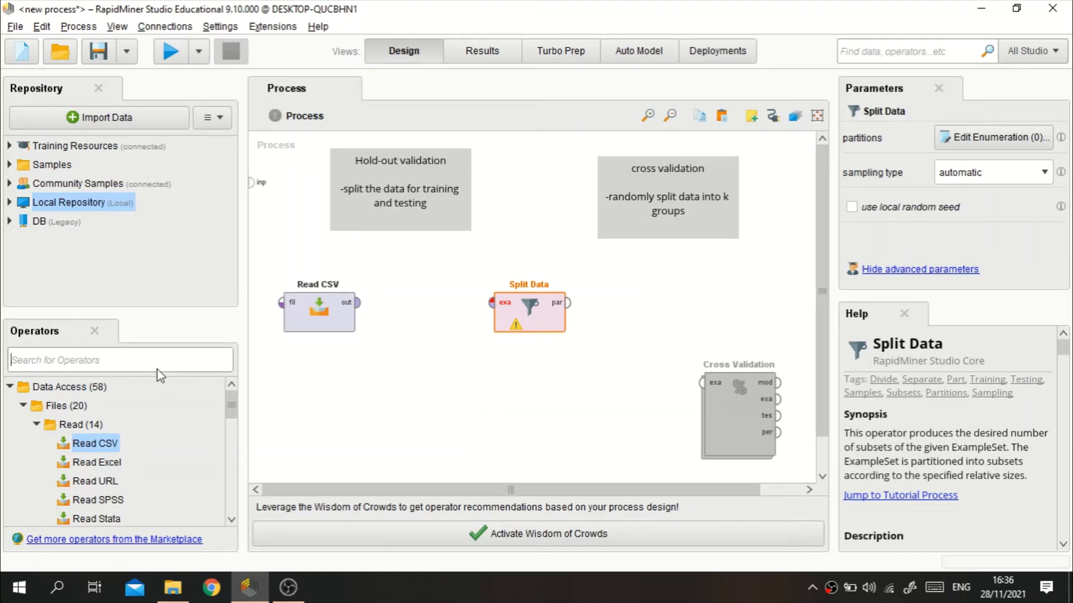
text(se)
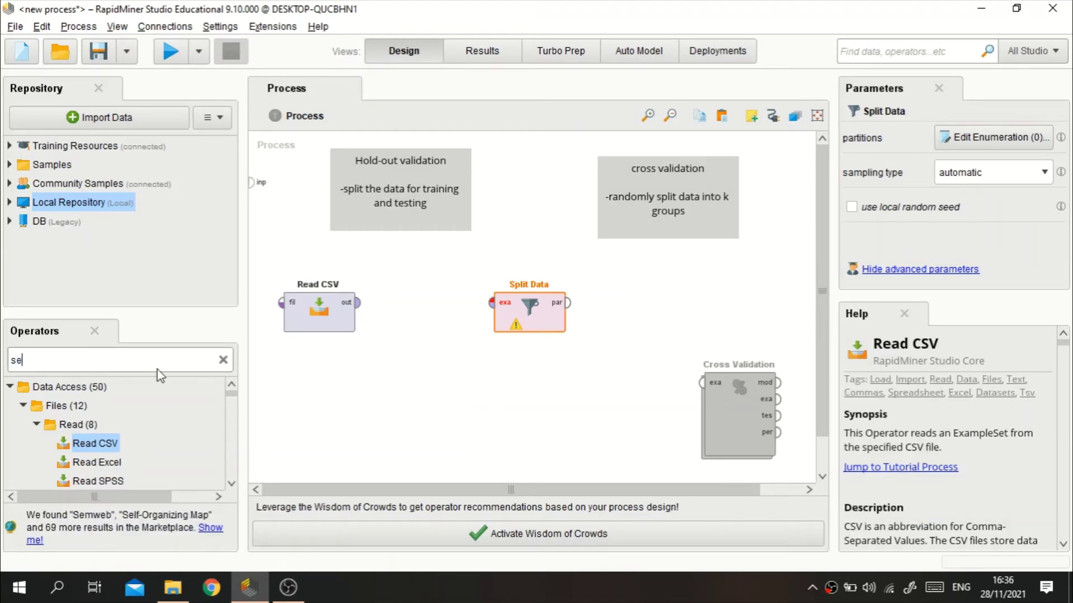
text(t role)
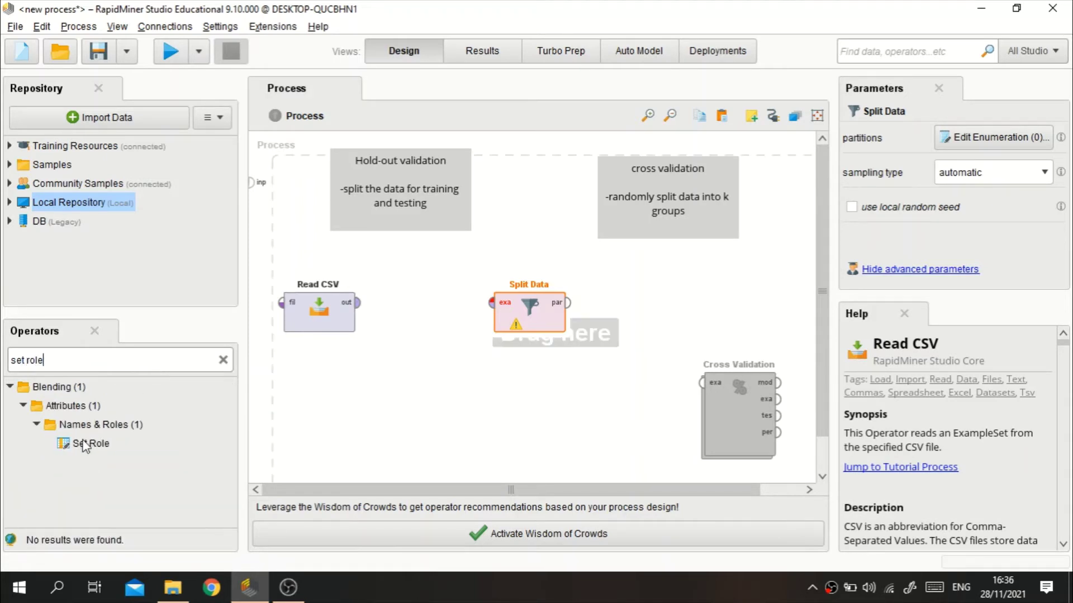
drag(90, 443, 387, 342)
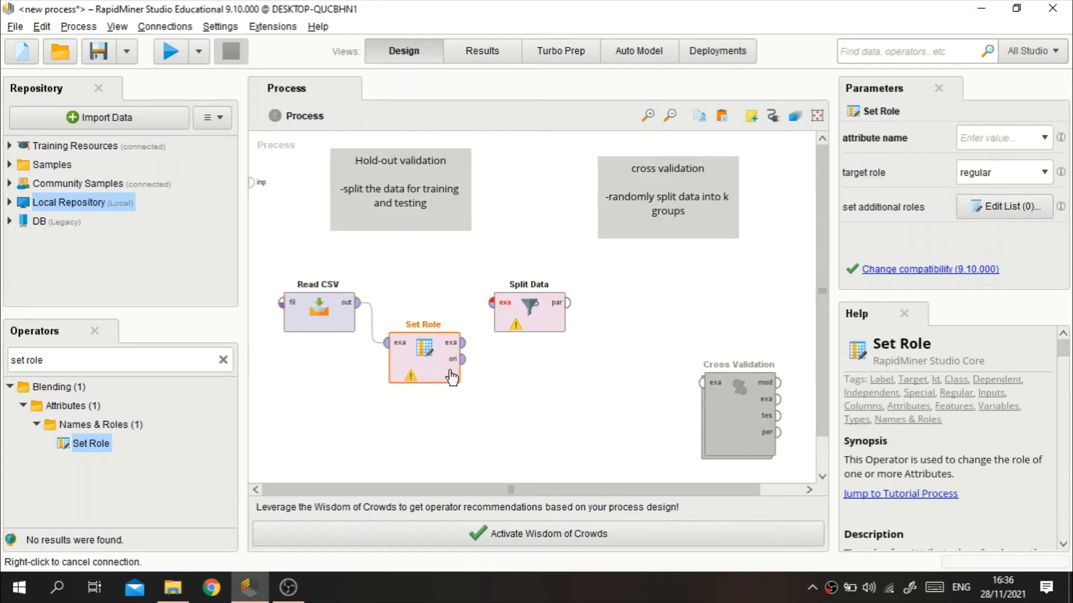
Configure Set Role to give the Outcome attribute the target role label.
click(1041, 143)
scroll(1028, 204, down, 1)
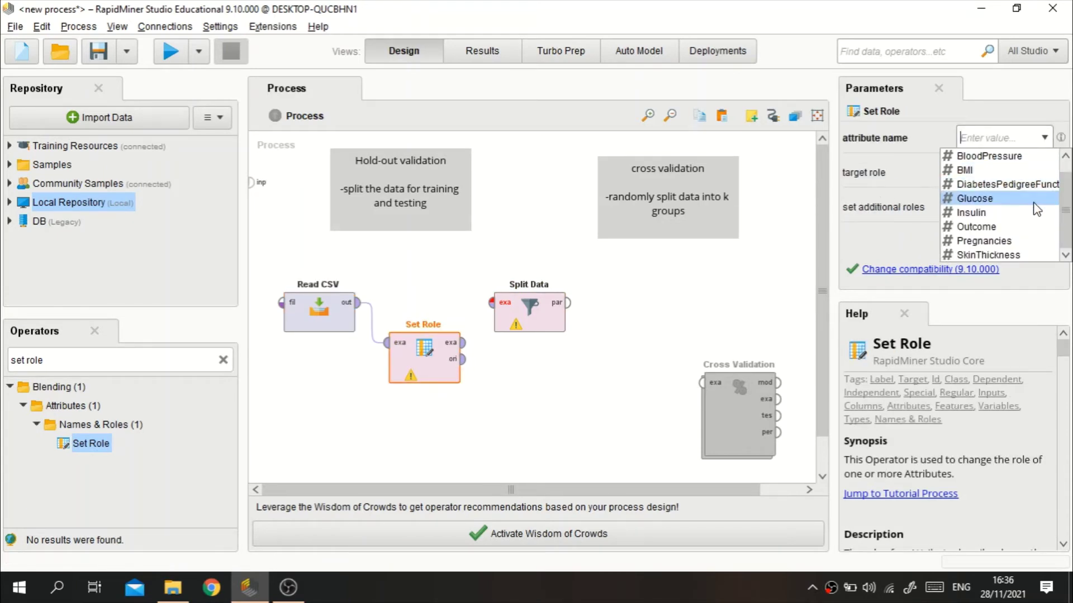
click(1012, 230)
click(1044, 174)
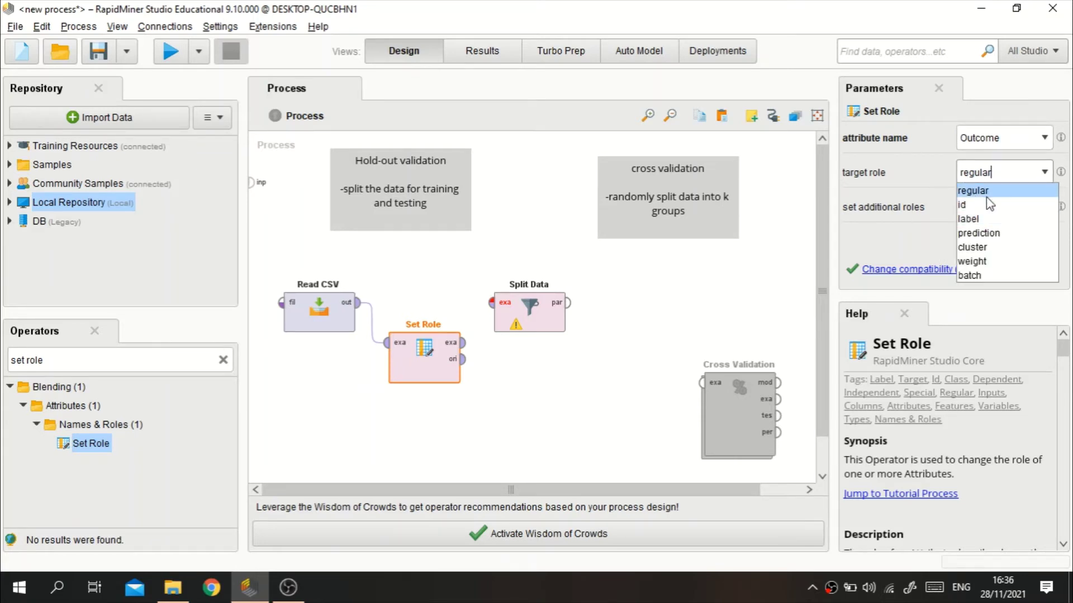
click(1001, 224)
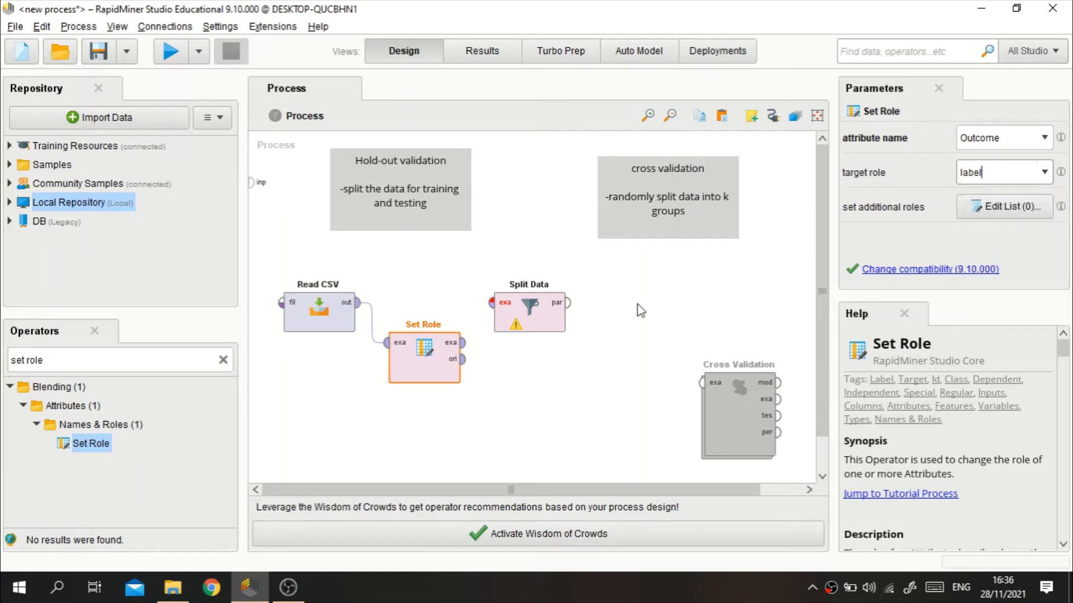
Place Set Role below Read CSV and connect its example set output to the Split Data input.
drag(420, 346, 367, 386)
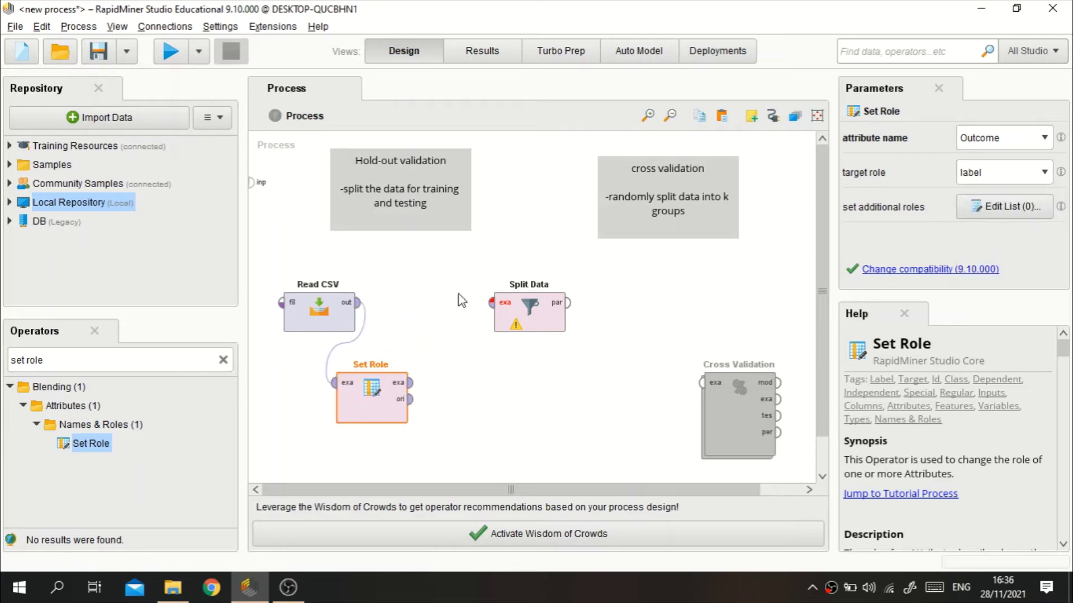
click(412, 384)
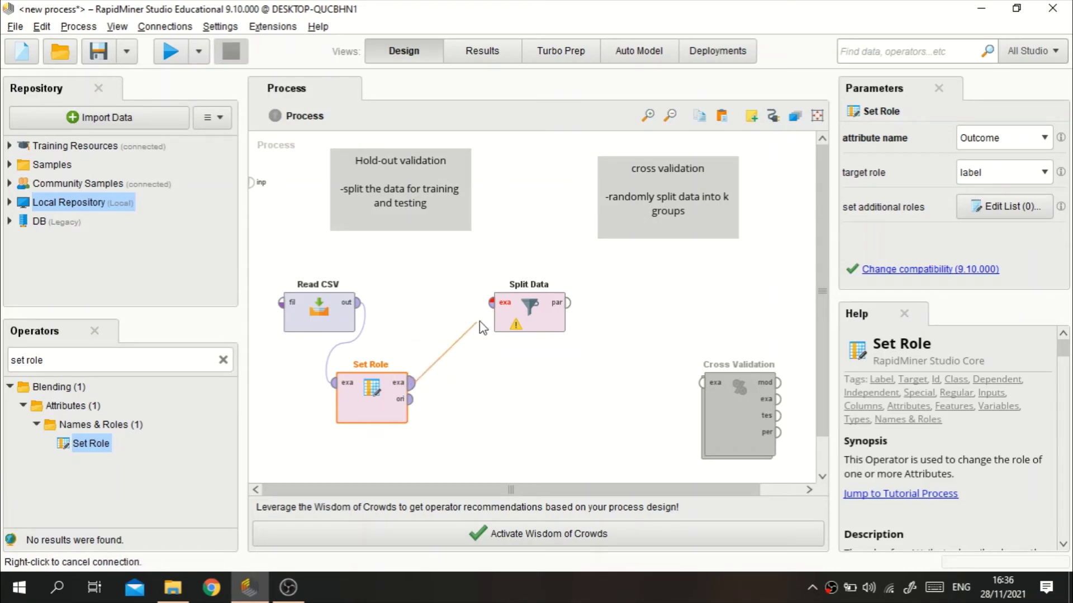
click(490, 314)
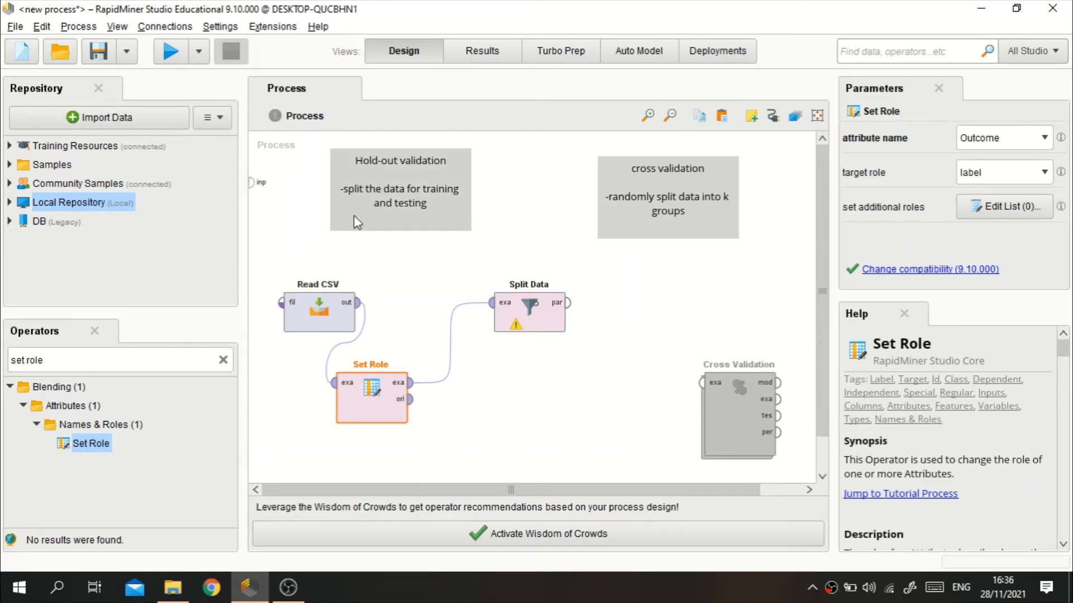
Clear the operator search and close the Split Data partitions list without adding a ratio.
click(223, 360)
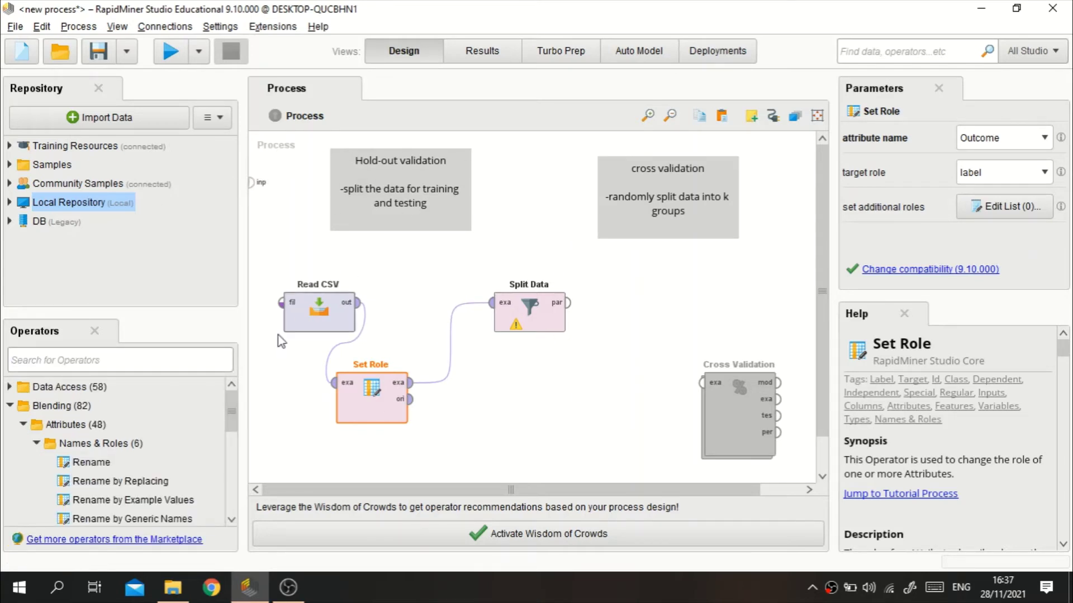
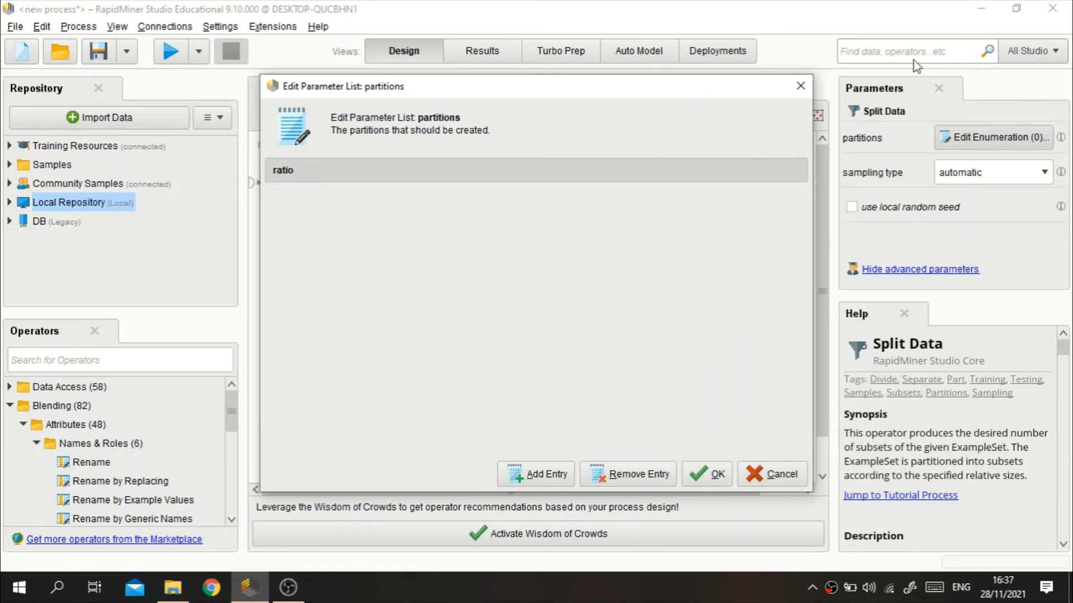
click(800, 85)
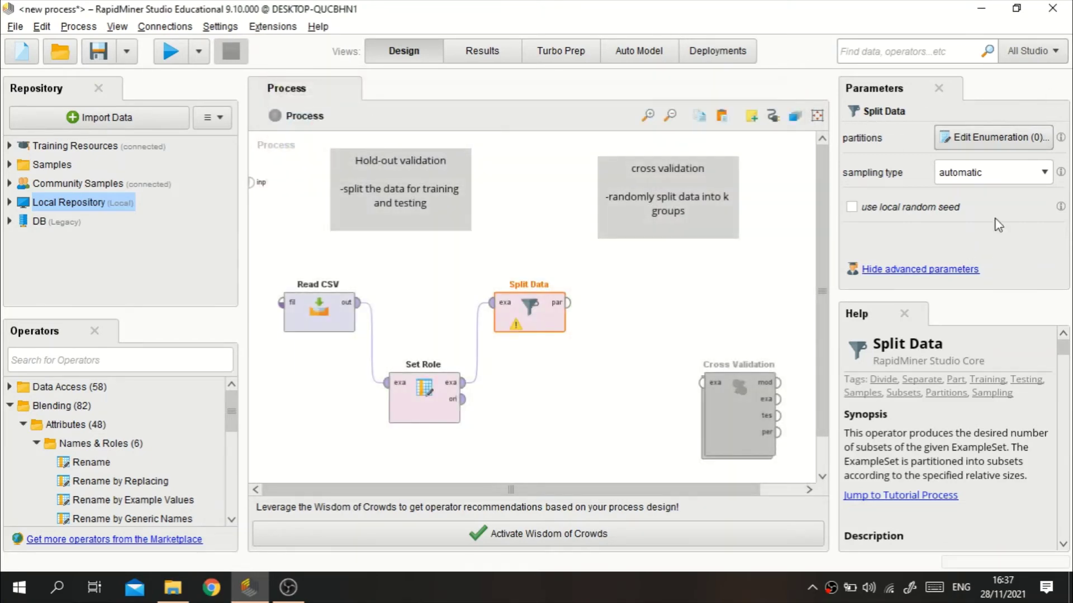
Add two partitions to Split Data with ratios 0.7 and 0.3.
click(1012, 139)
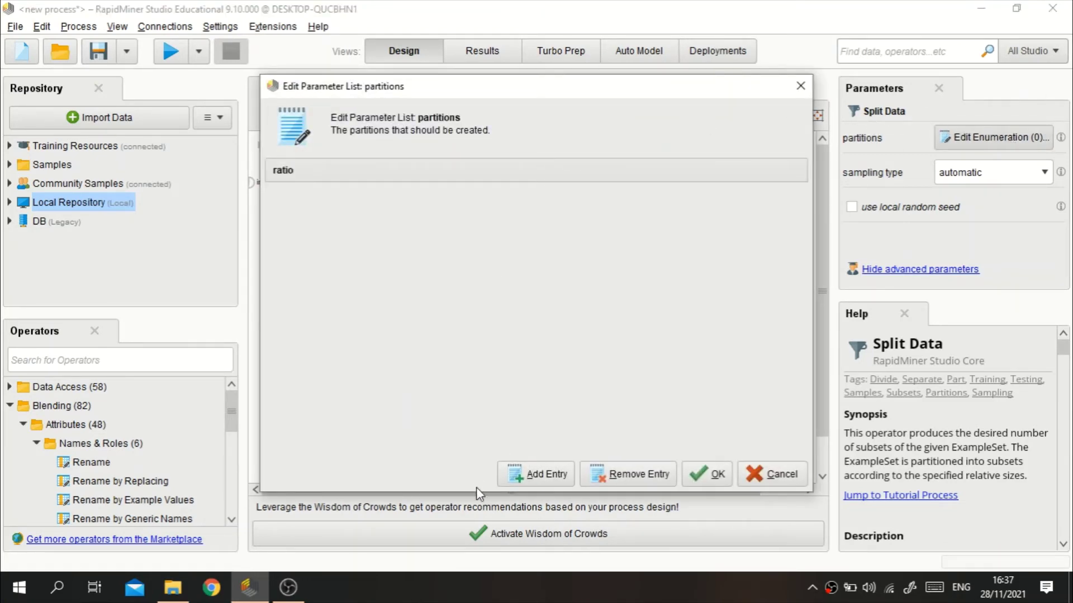
click(529, 480)
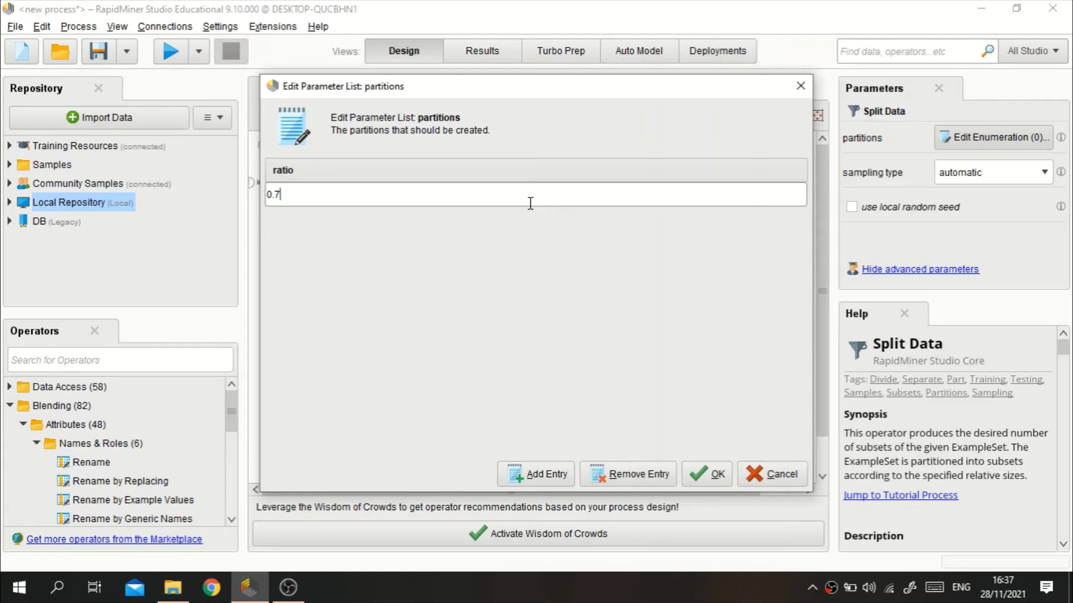
click(543, 467)
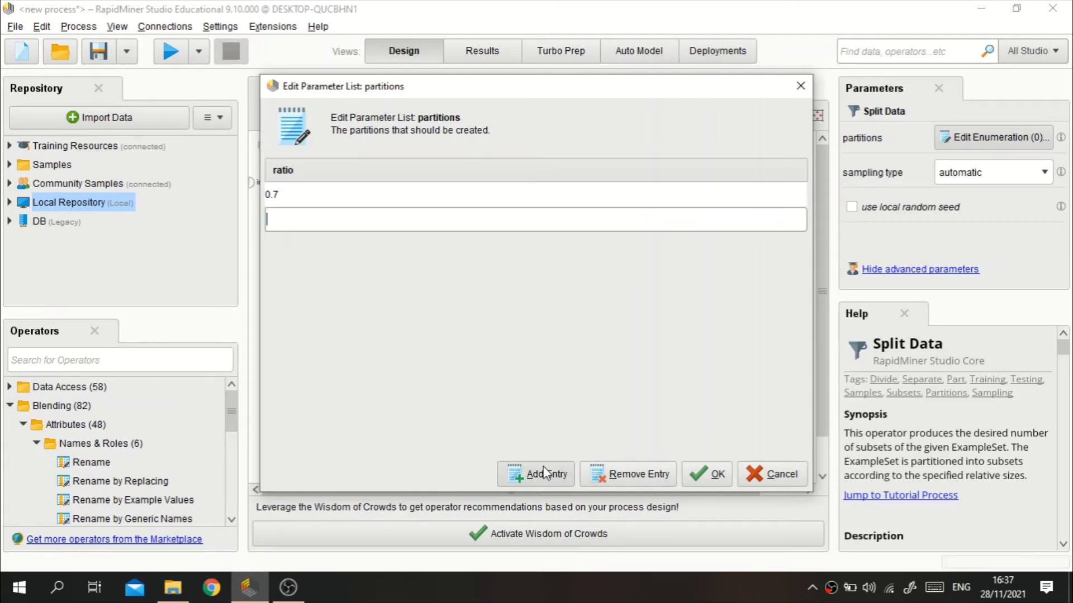
text(30)
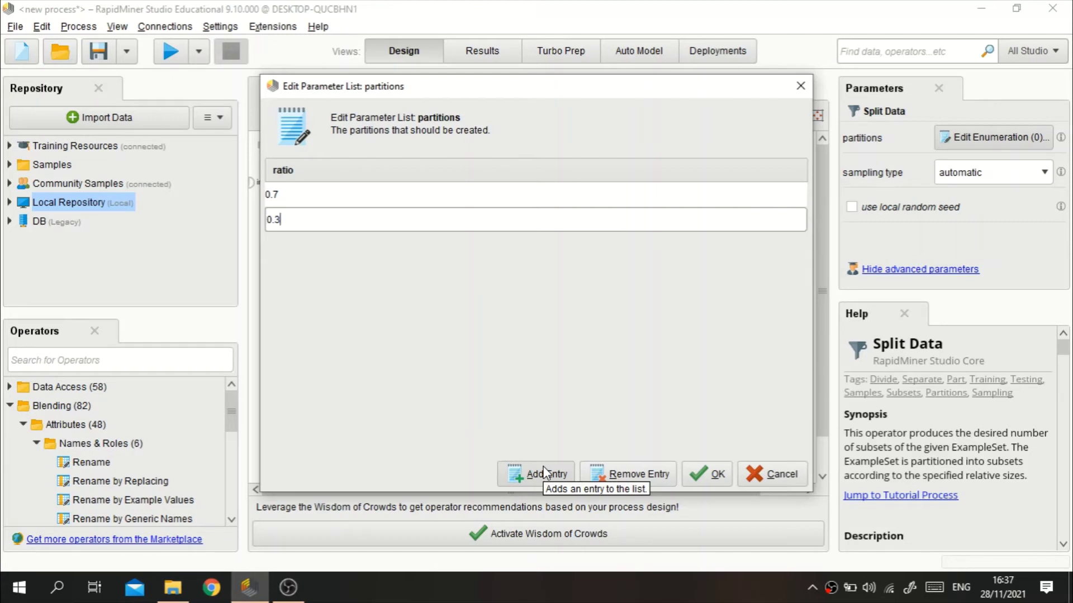
click(710, 473)
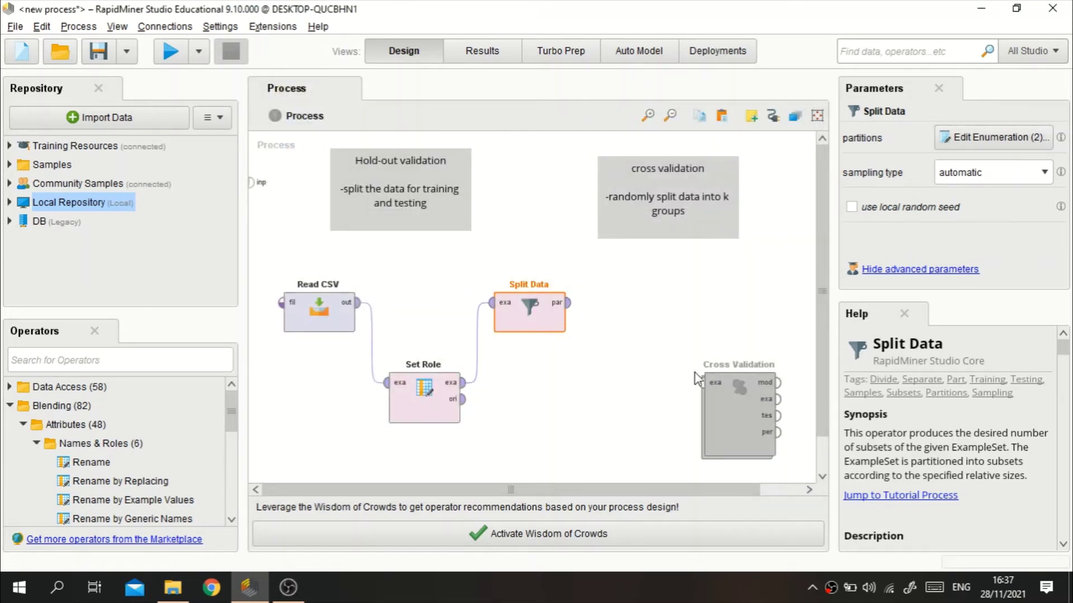
Add a Naive Bayes operator after Split Data, moving Cross Validation, Split Data and Set Role to make room.
drag(706, 385, 707, 426)
click(208, 363)
text(naive)
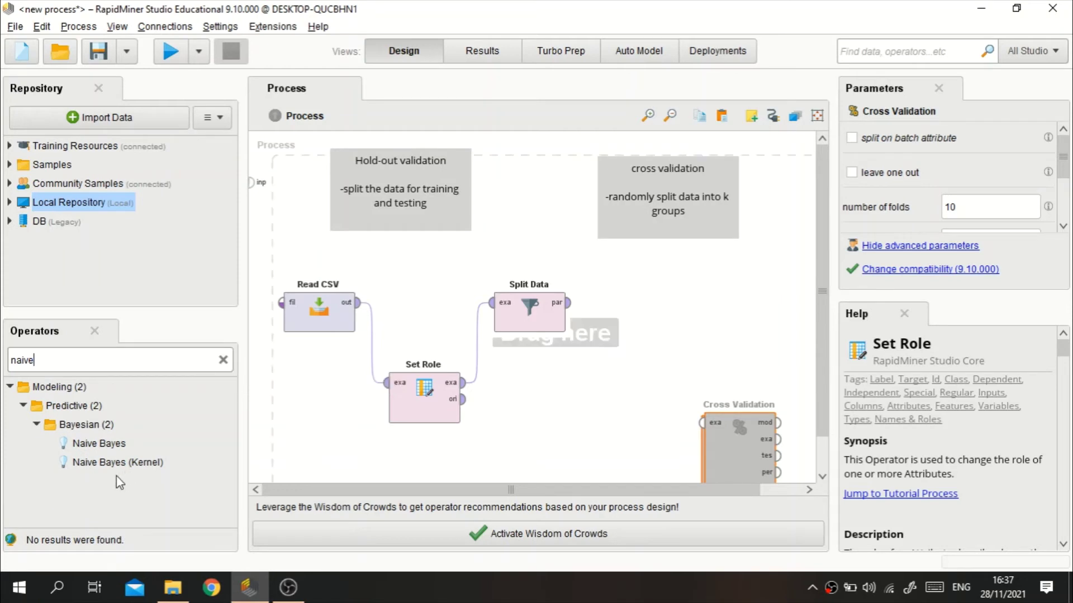
drag(111, 443, 649, 263)
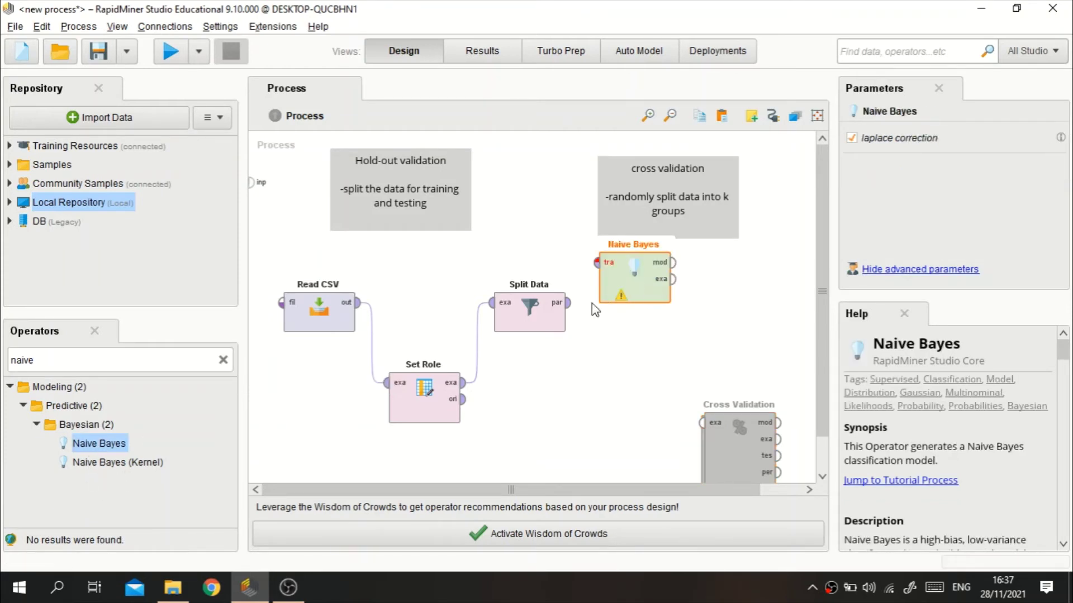
drag(534, 314, 482, 314)
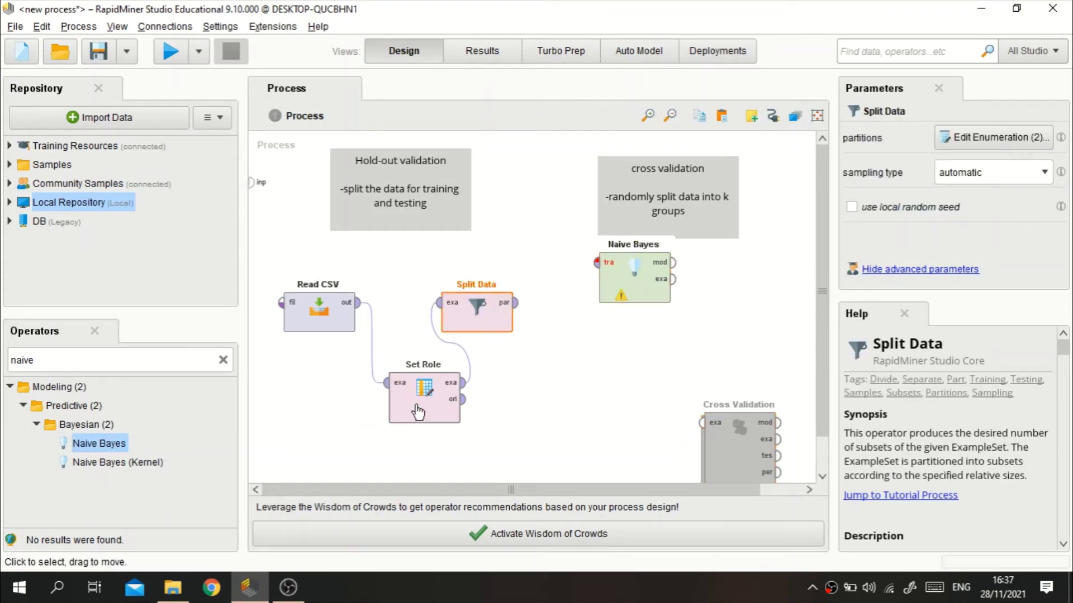
drag(416, 391, 364, 391)
Review the sampling types available for Split Data, keeping automatic.
click(478, 306)
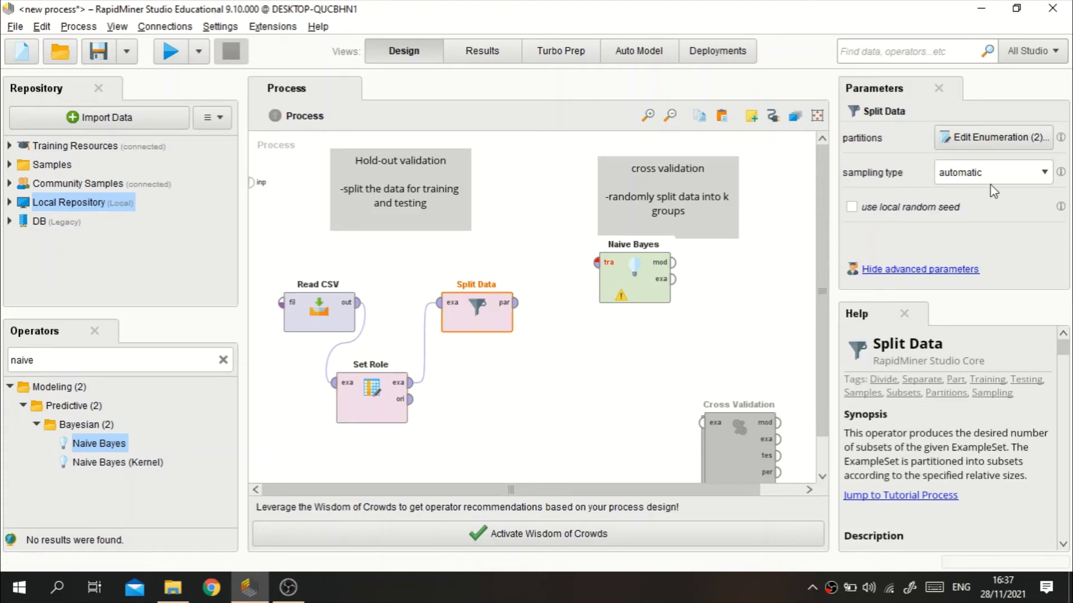
click(1035, 177)
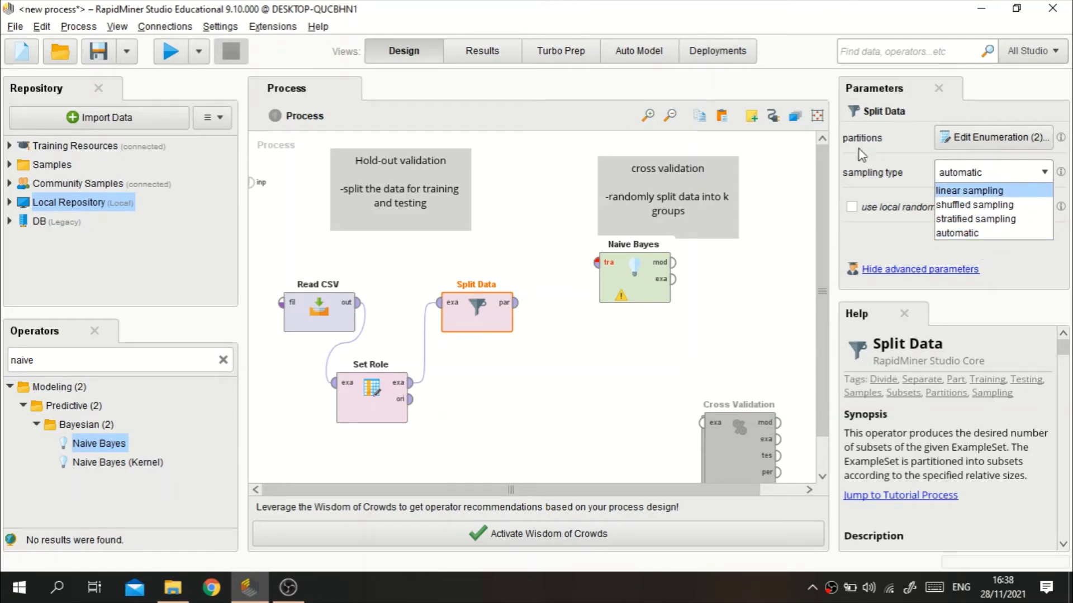
click(1010, 234)
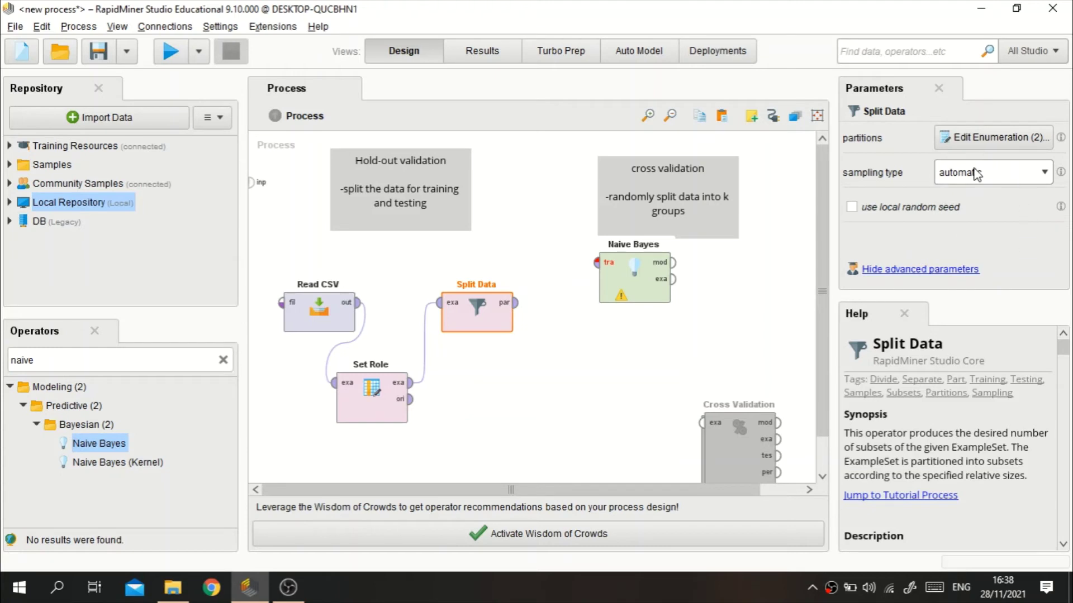
click(1042, 171)
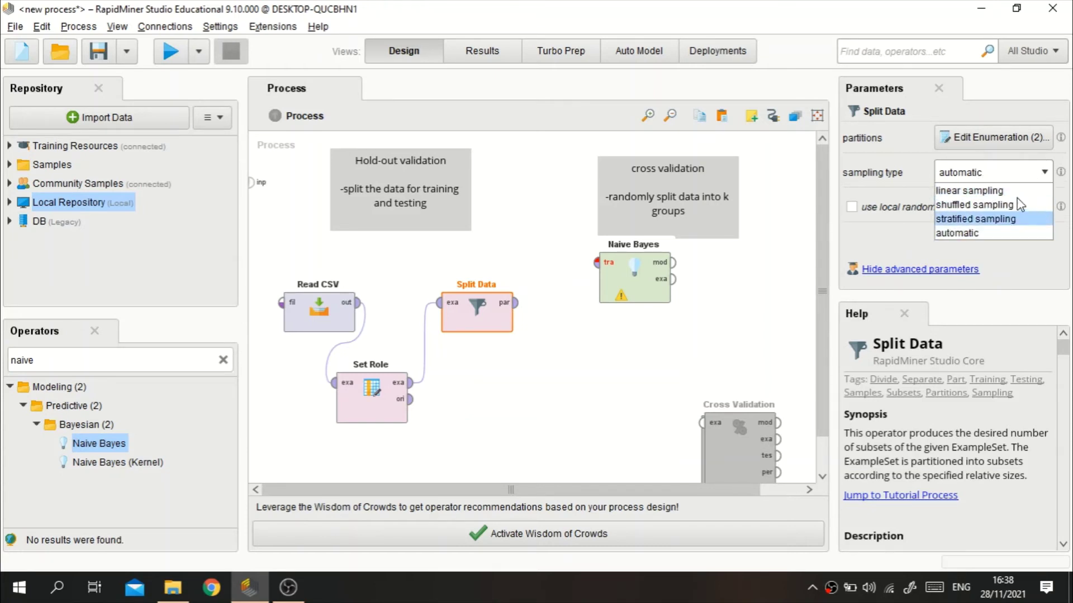
click(995, 233)
Connect the first partition output of Split Data to the training input of Naive Bayes.
mouse_move(480, 310)
mouse_down()
mouse_move(434, 275)
mouse_move(486, 320)
mouse_up()
click(515, 305)
click(608, 268)
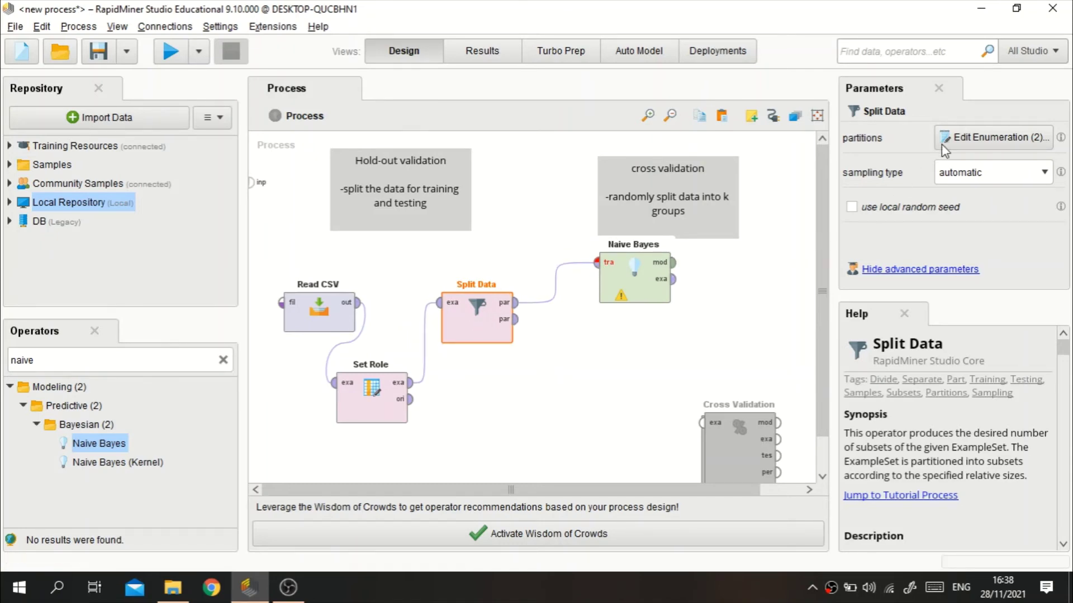
Check the Split Data partition ratios and move the cross validation note away from Naive Bayes.
click(992, 137)
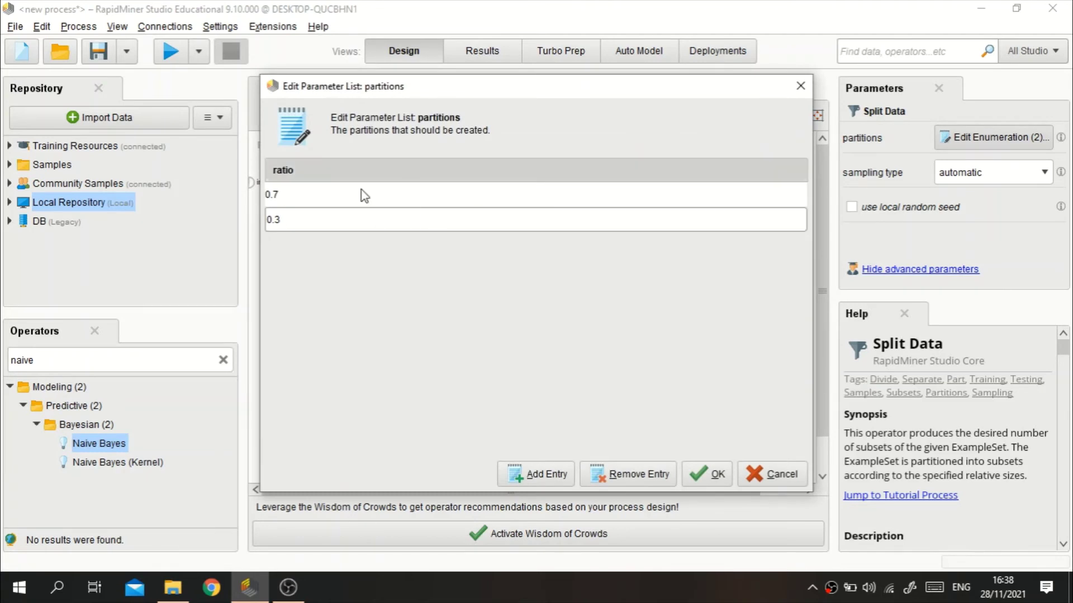
click(801, 86)
drag(731, 190, 757, 173)
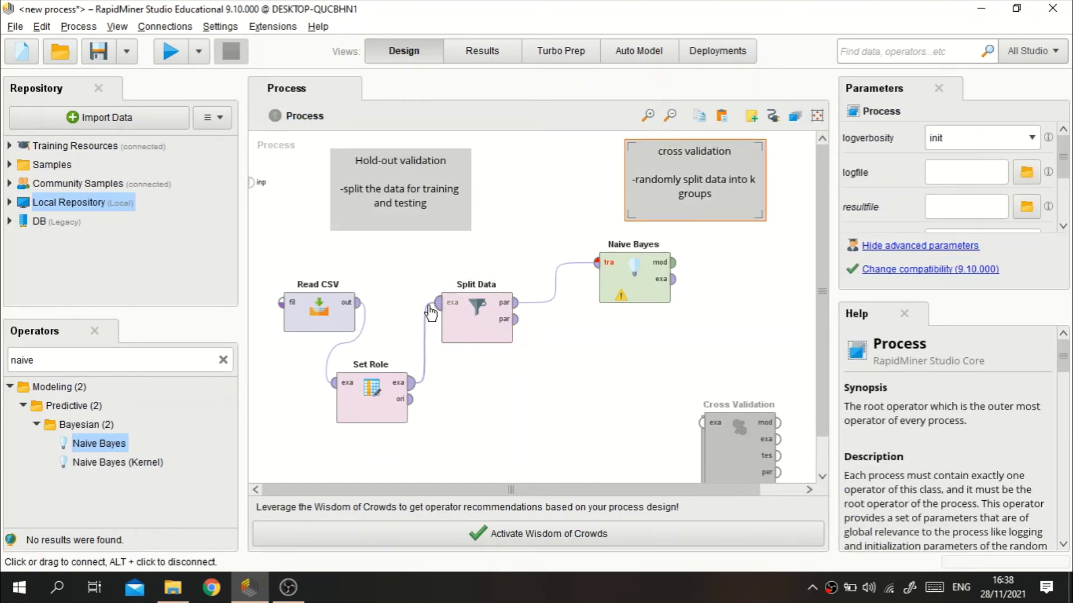
click(223, 360)
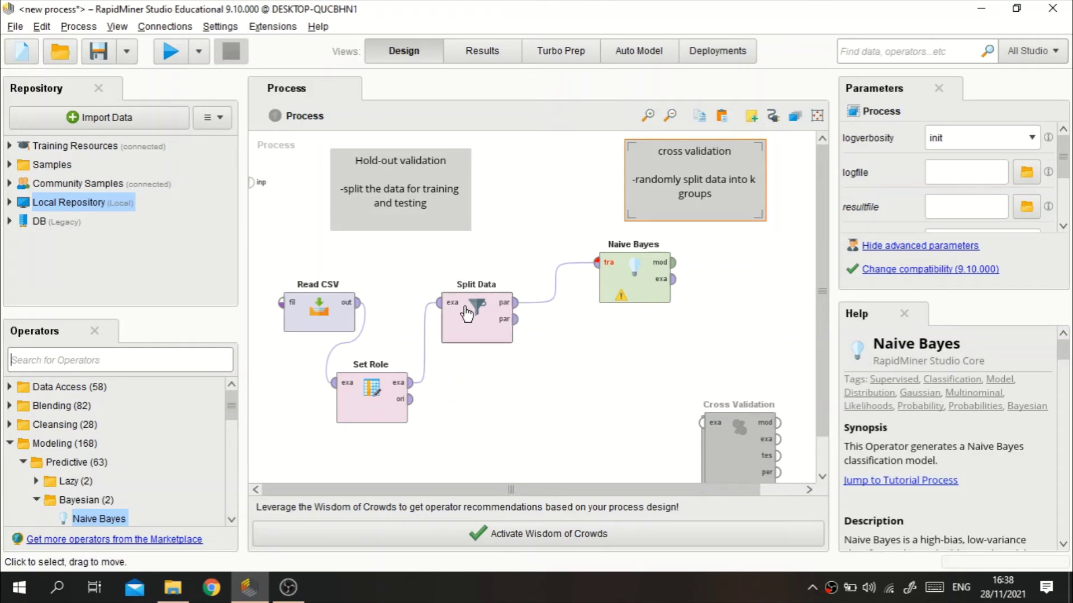
click(475, 327)
click(958, 144)
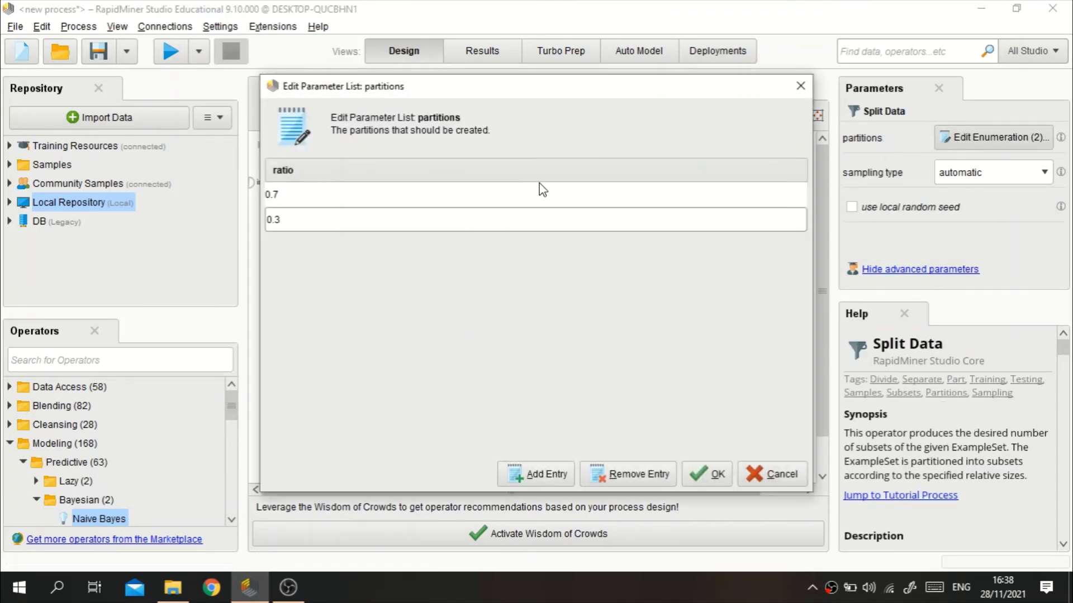
click(801, 85)
Add an Apply Model operator below Naive Bayes and connect Split Data's second partition output to its unlabelled data input.
click(126, 363)
text(appl)
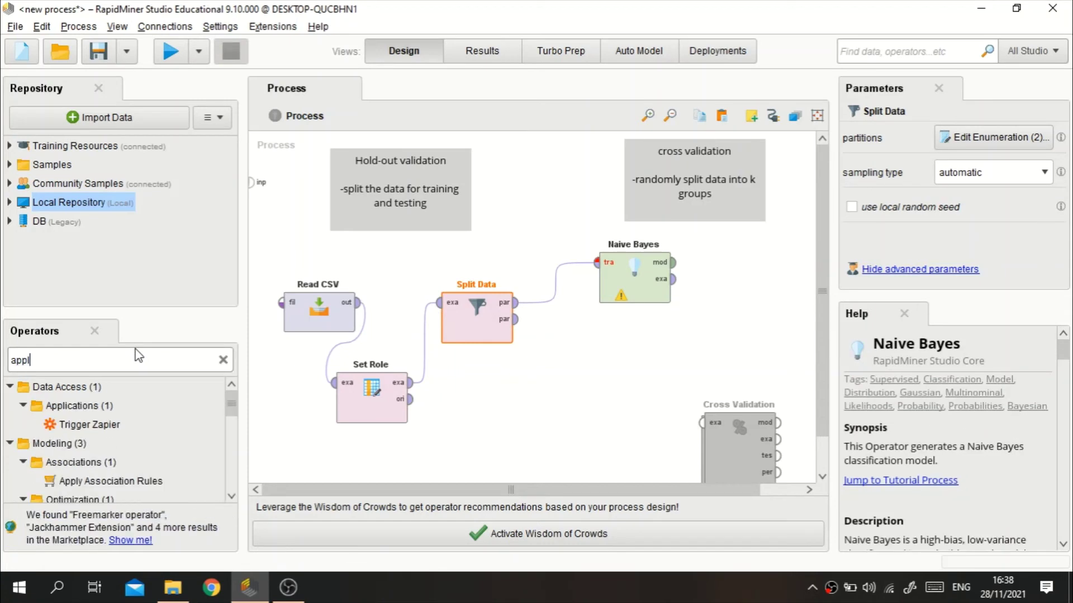
text(y mode)
drag(67, 481, 515, 413)
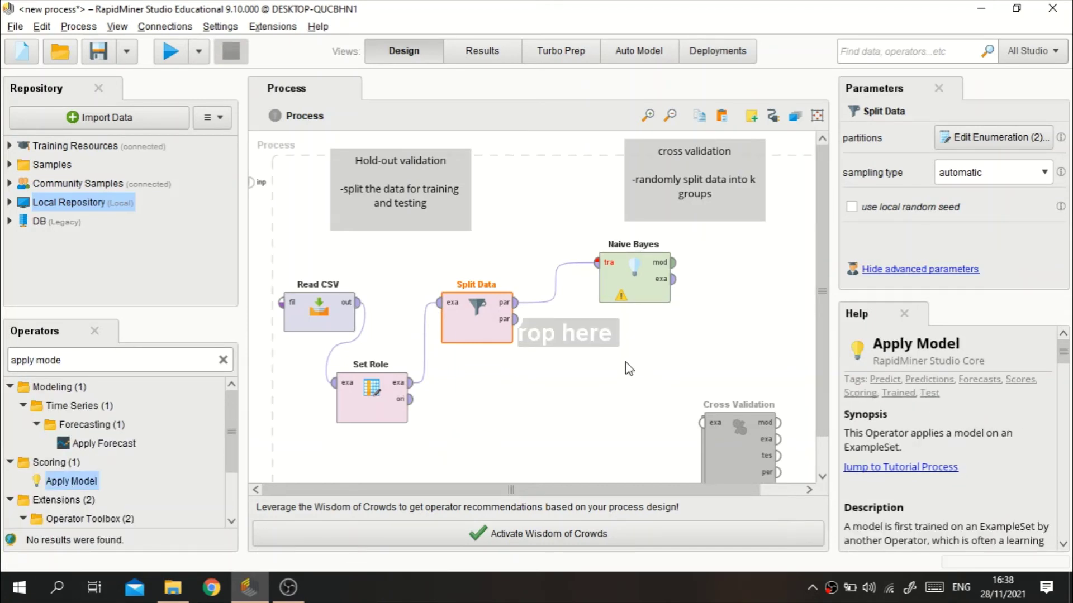
drag(626, 360, 629, 360)
click(517, 321)
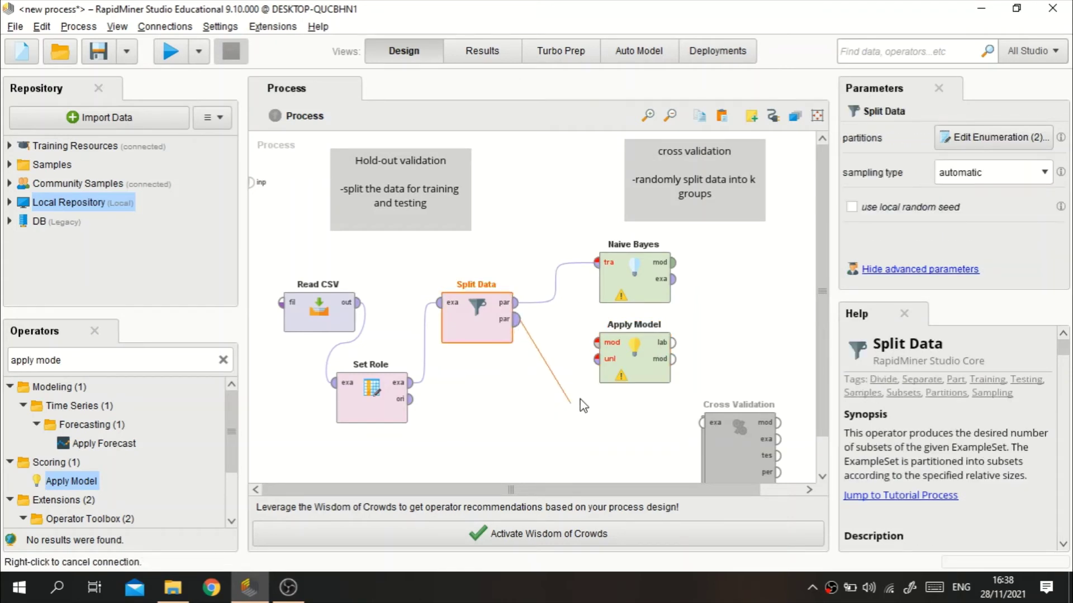
click(596, 363)
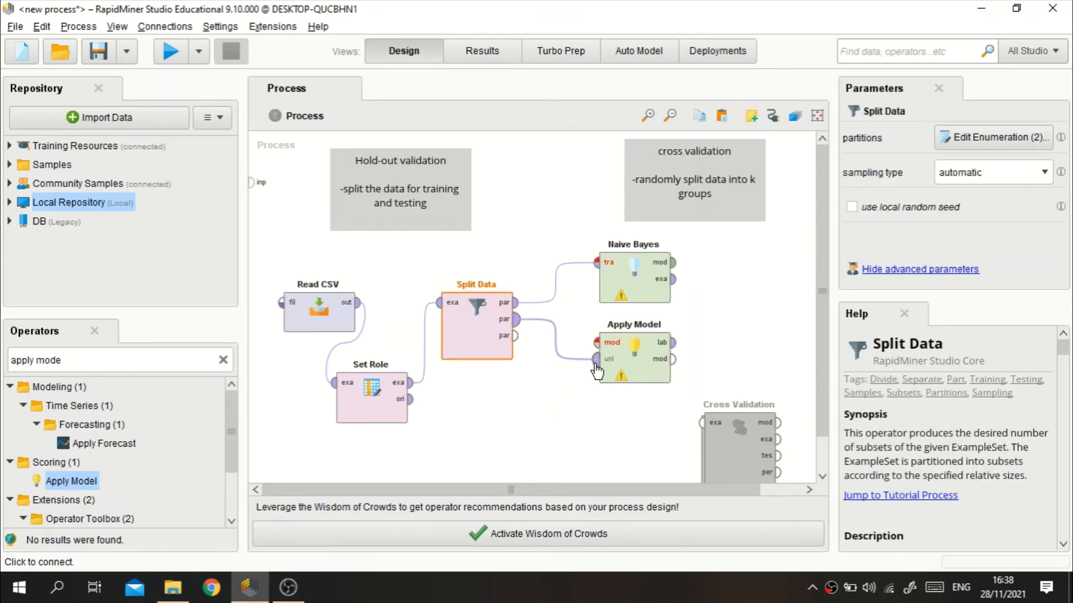
Connect the Naive Bayes model output to the Apply Model model input and move Naive Bayes closer to Split Data.
click(671, 263)
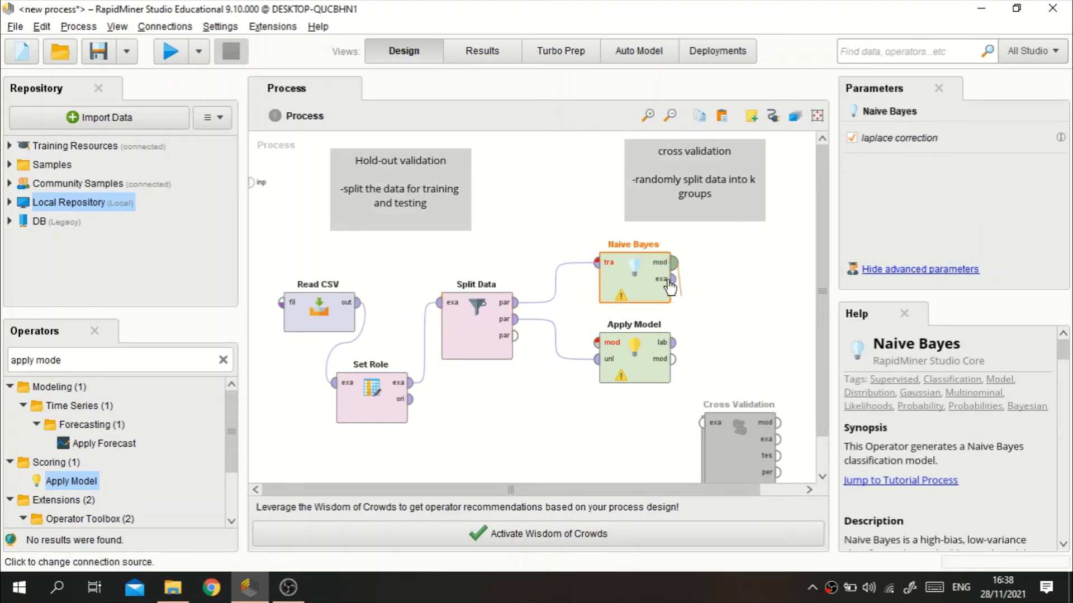
click(601, 347)
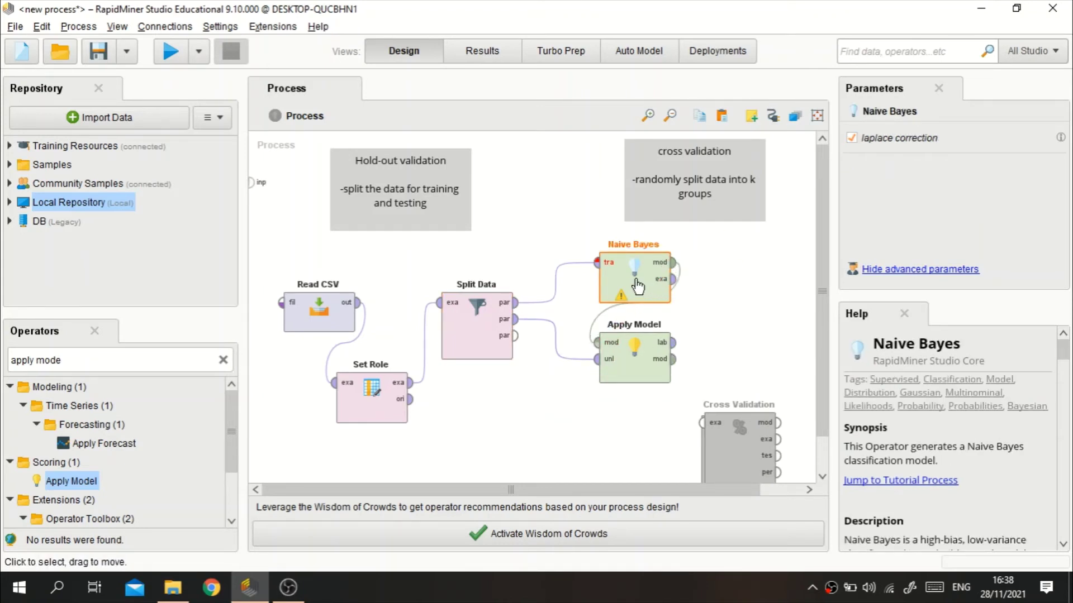
drag(639, 284, 585, 284)
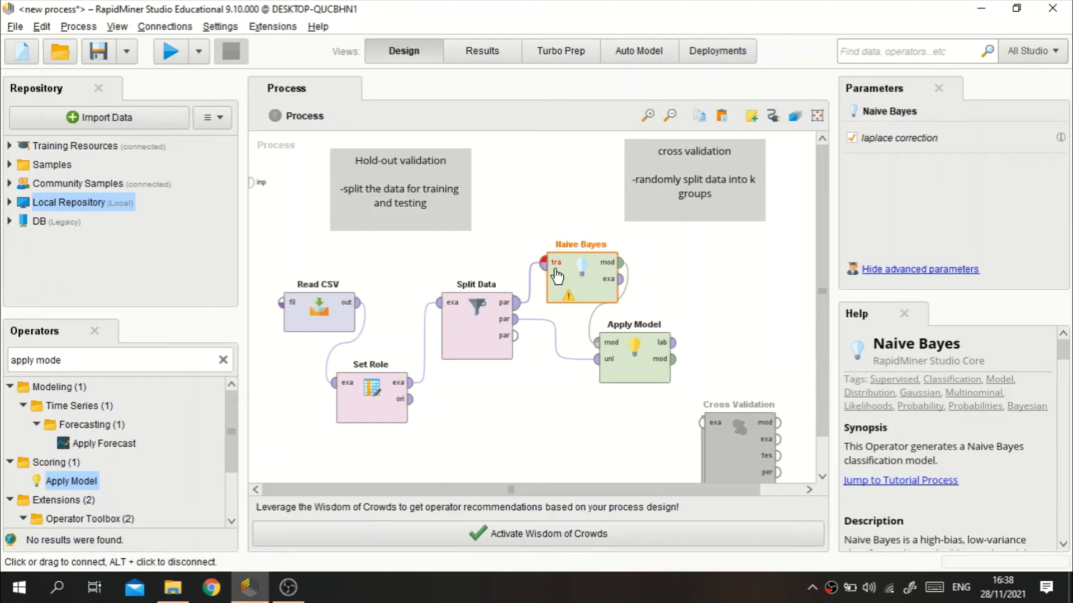
Examine the potential problem flagged on the Naive Bayes operator and dismiss the notice.
click(478, 304)
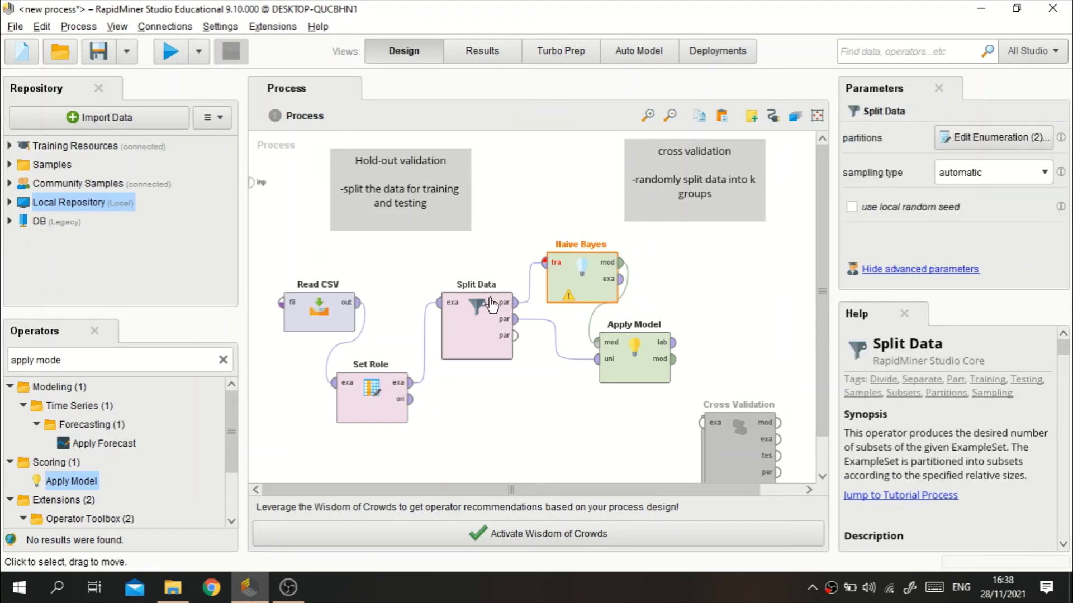
click(591, 284)
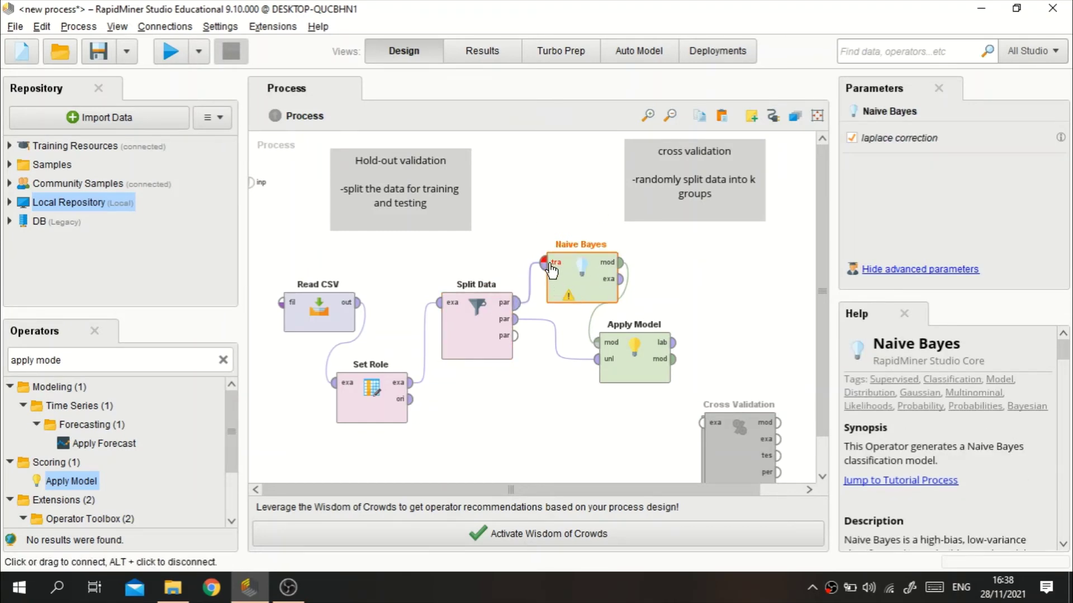
click(569, 297)
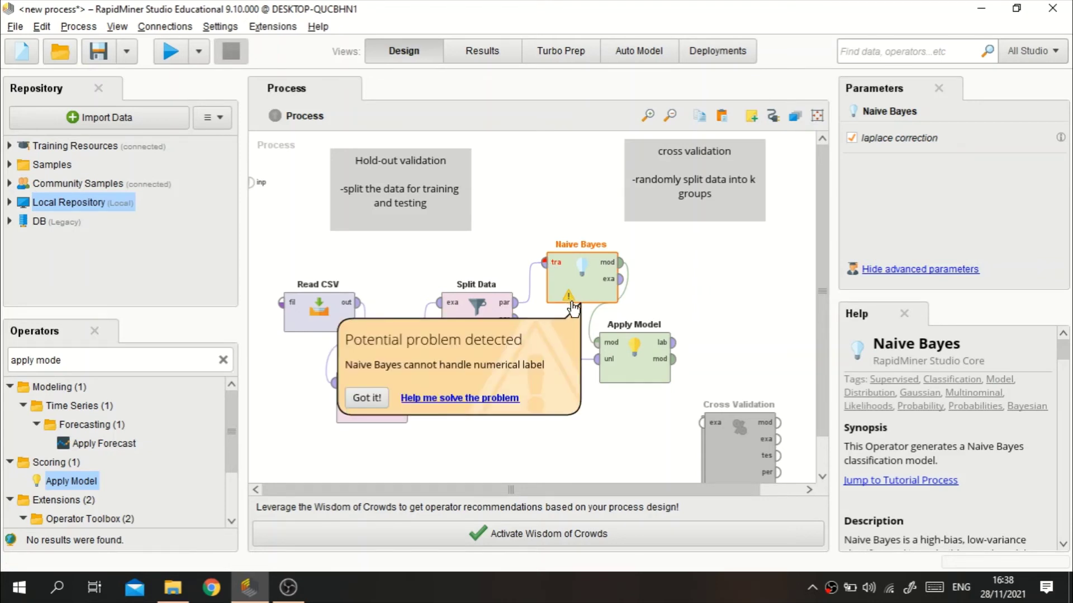
click(500, 469)
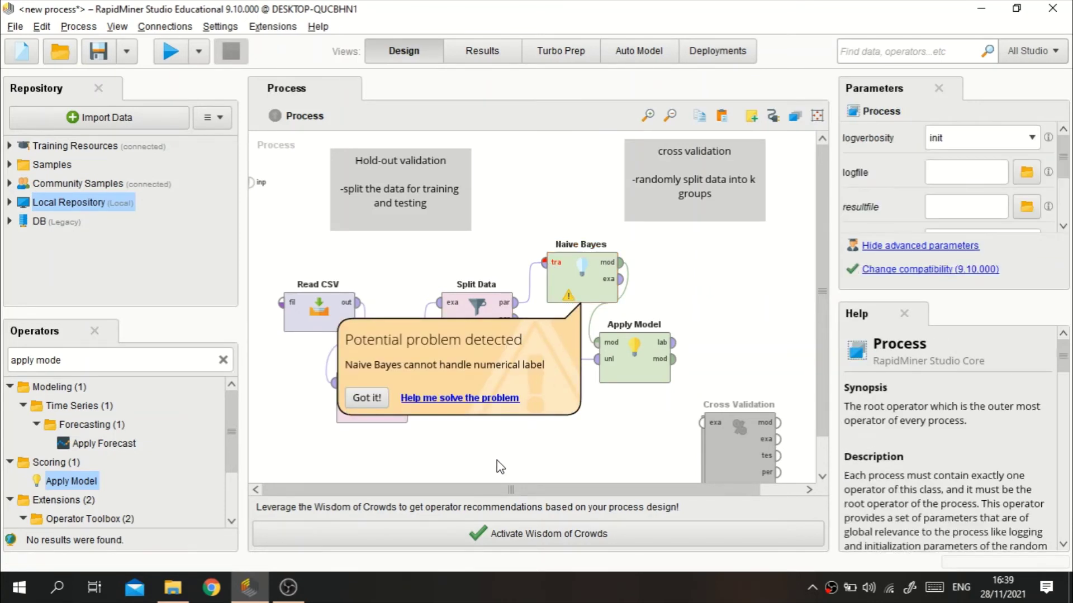
click(373, 397)
click(491, 334)
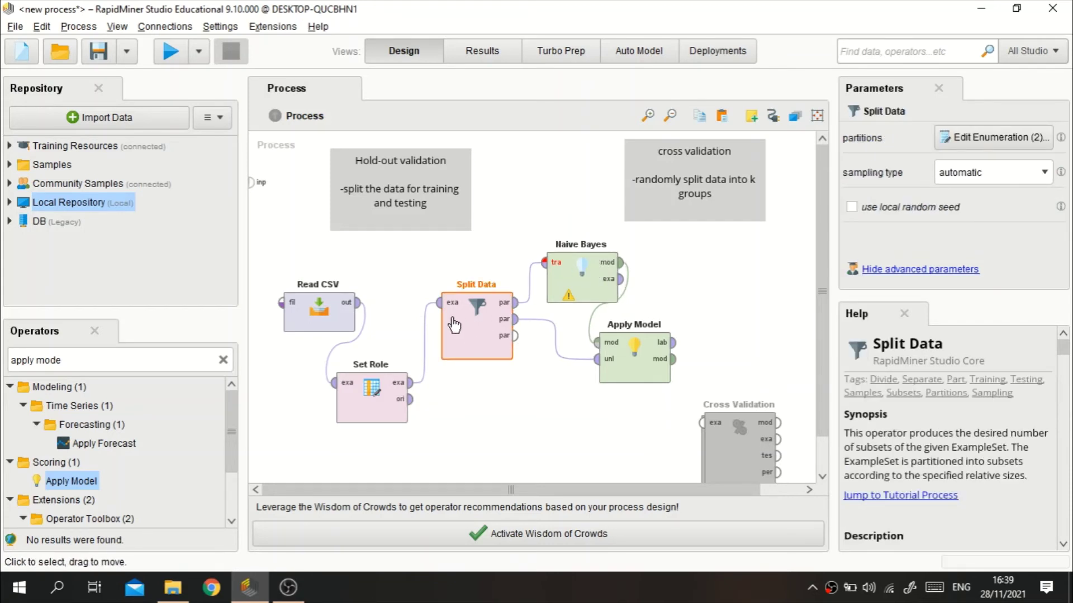
Reload the diabetes CSV file from the last directory through Read CSV's Import Configuration Wizard, keeping the semicolon column separator.
click(316, 316)
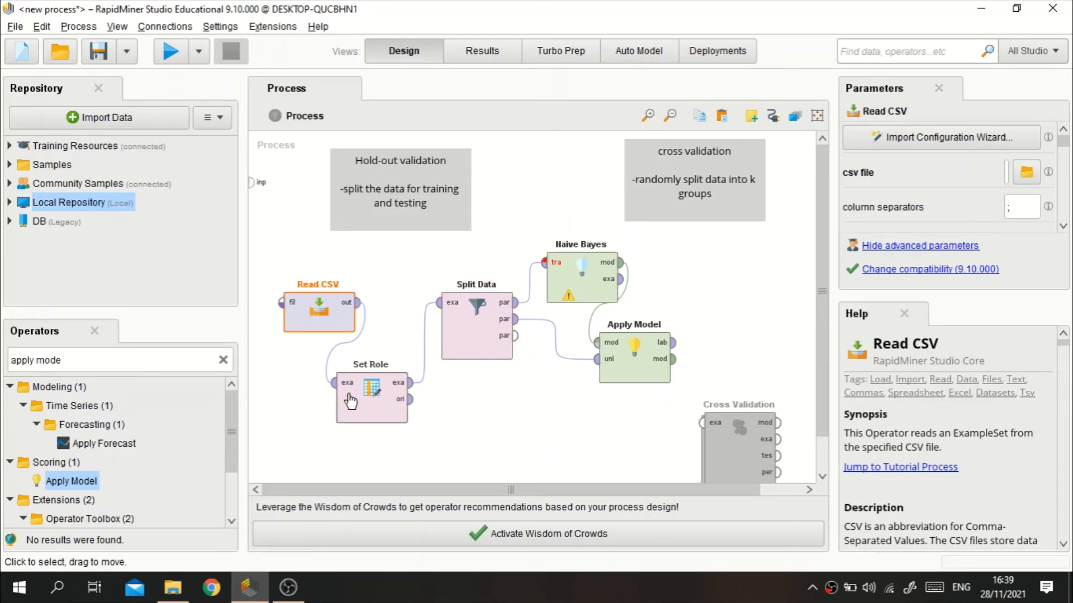
scroll(174, 461, down, 1)
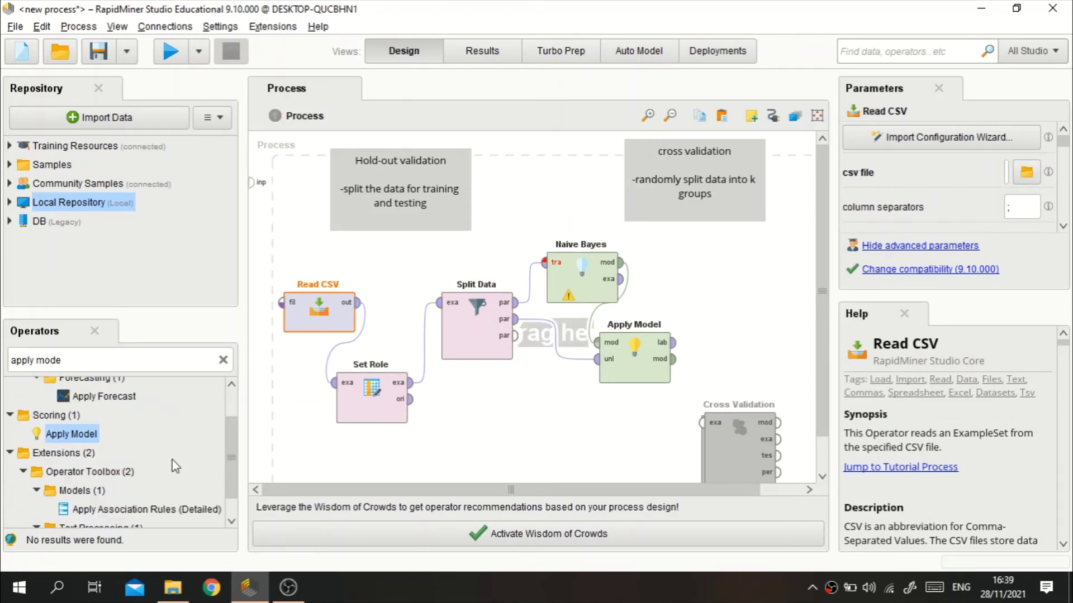
click(943, 137)
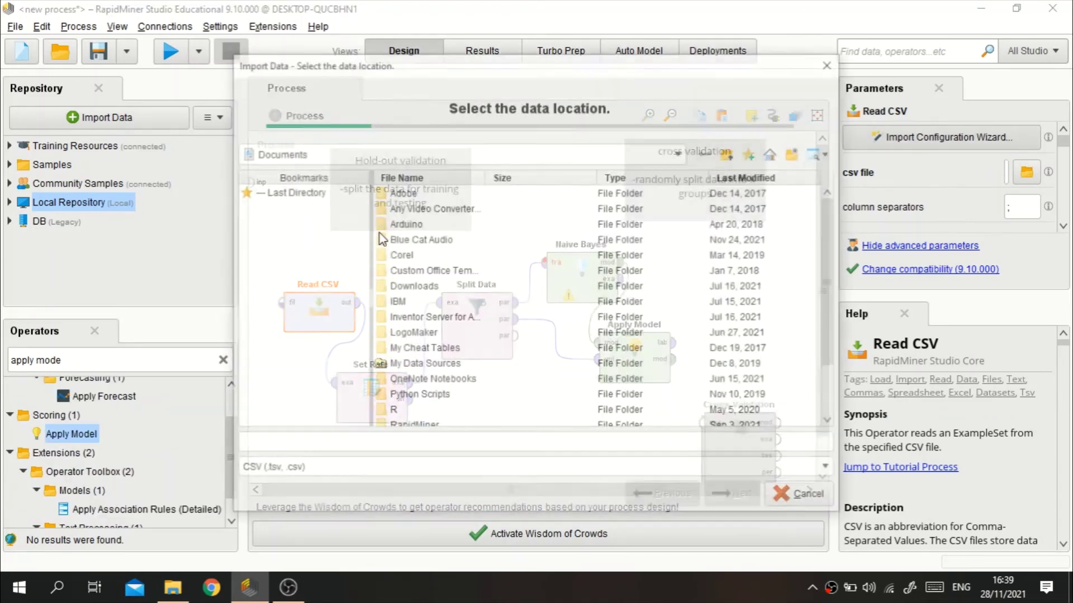
click(315, 195)
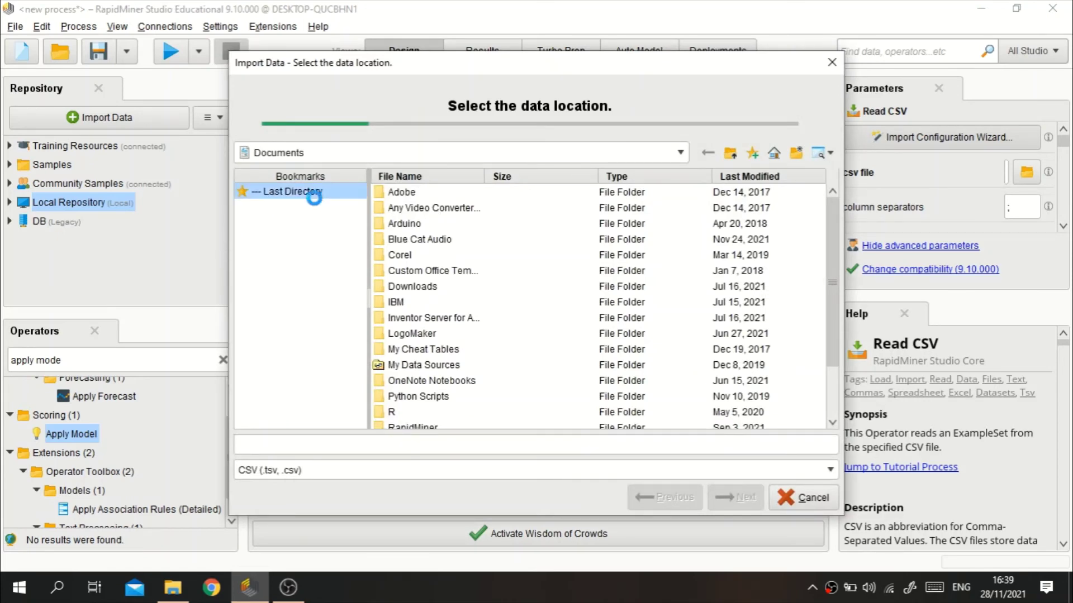
click(432, 196)
click(754, 499)
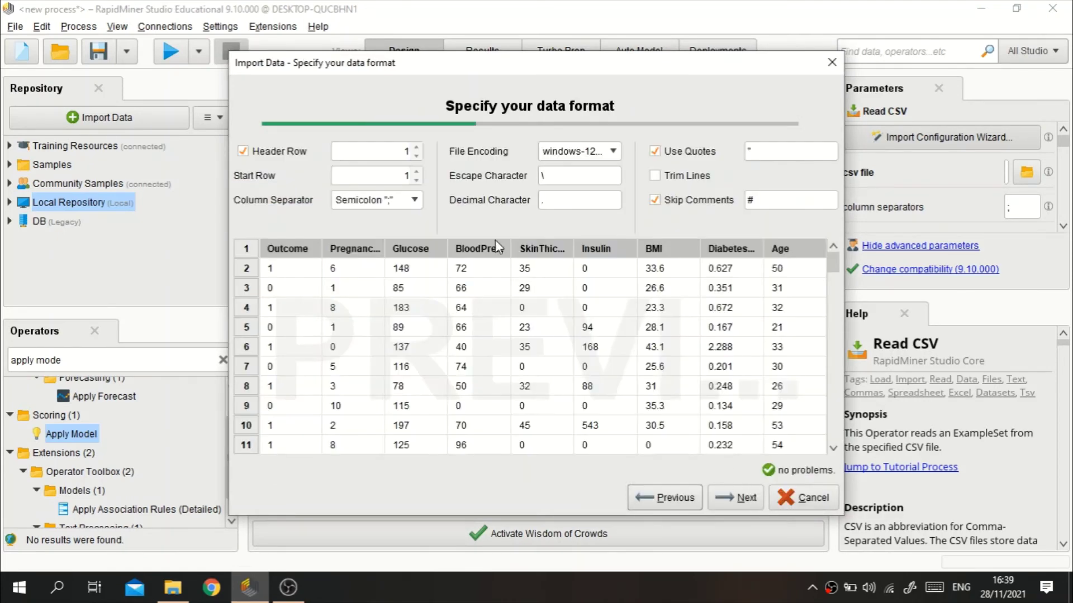
click(736, 497)
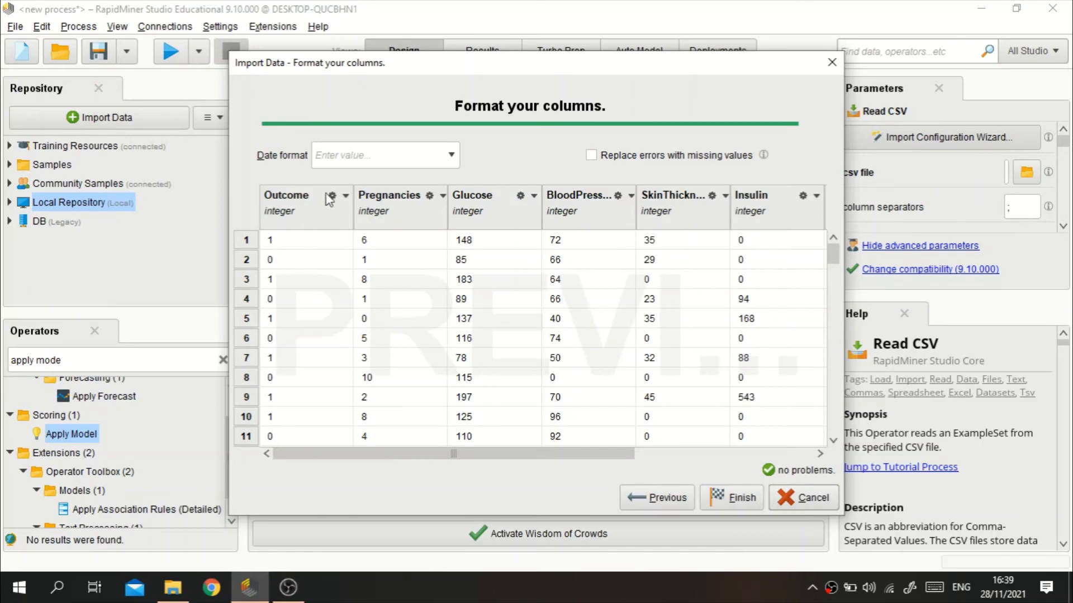
Change the Outcome column's type to binominal and finish the import configuration.
click(346, 196)
mouse_move(391, 215)
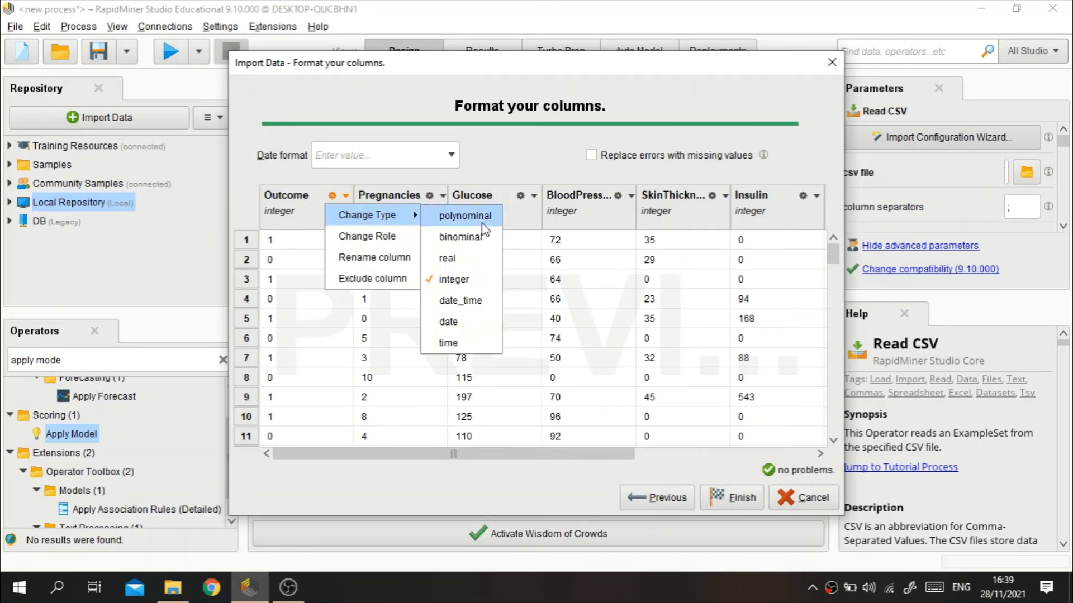
click(459, 237)
click(742, 495)
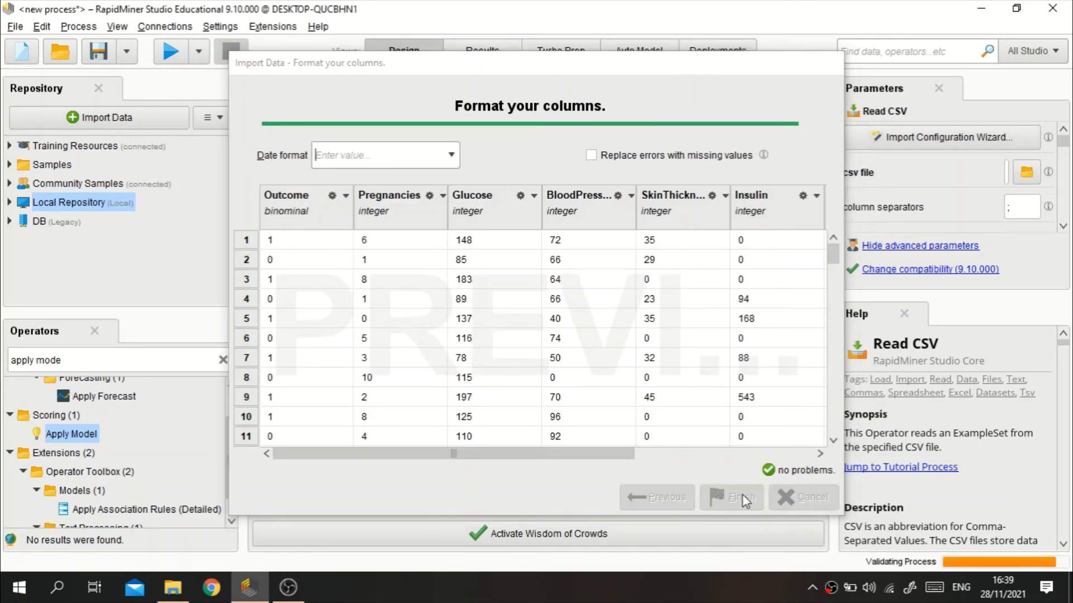
Move Apply Model directly below Naive Bayes and add a Performance (Classification) operator beside them.
drag(650, 365, 597, 405)
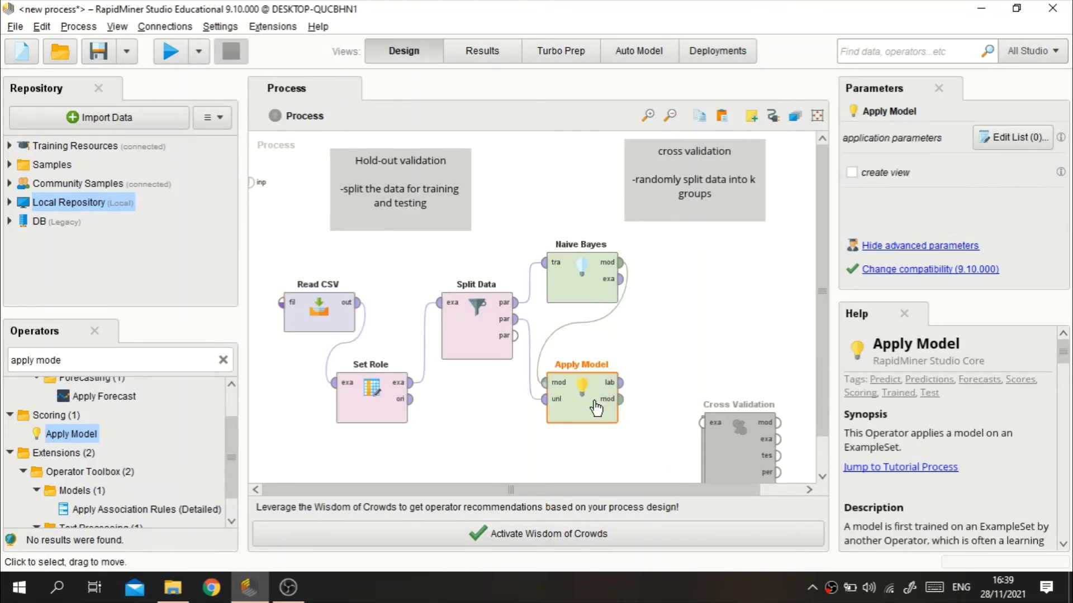
click(223, 360)
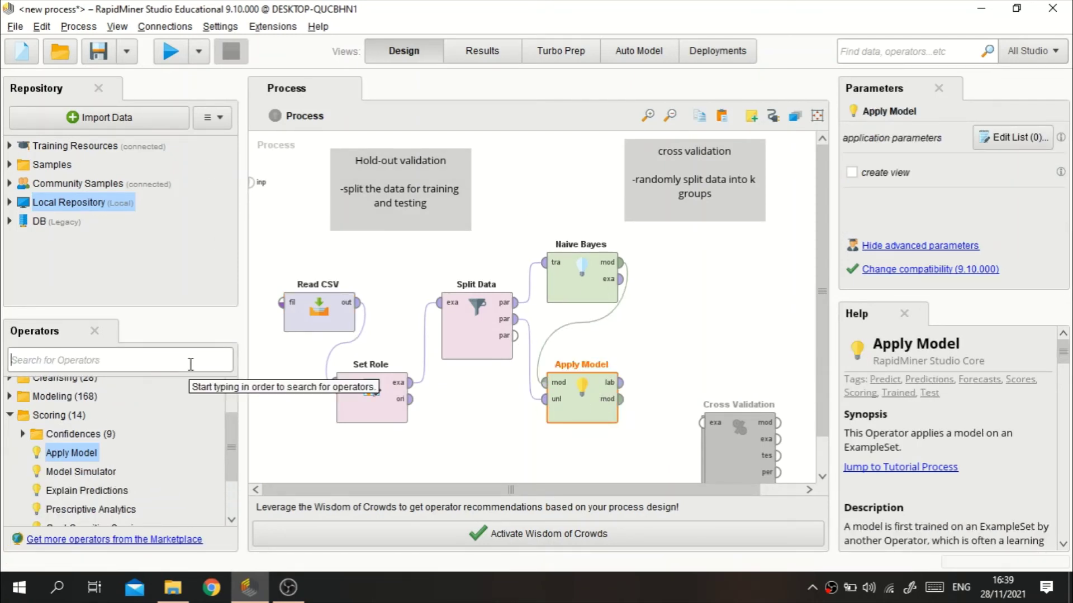
text(p)
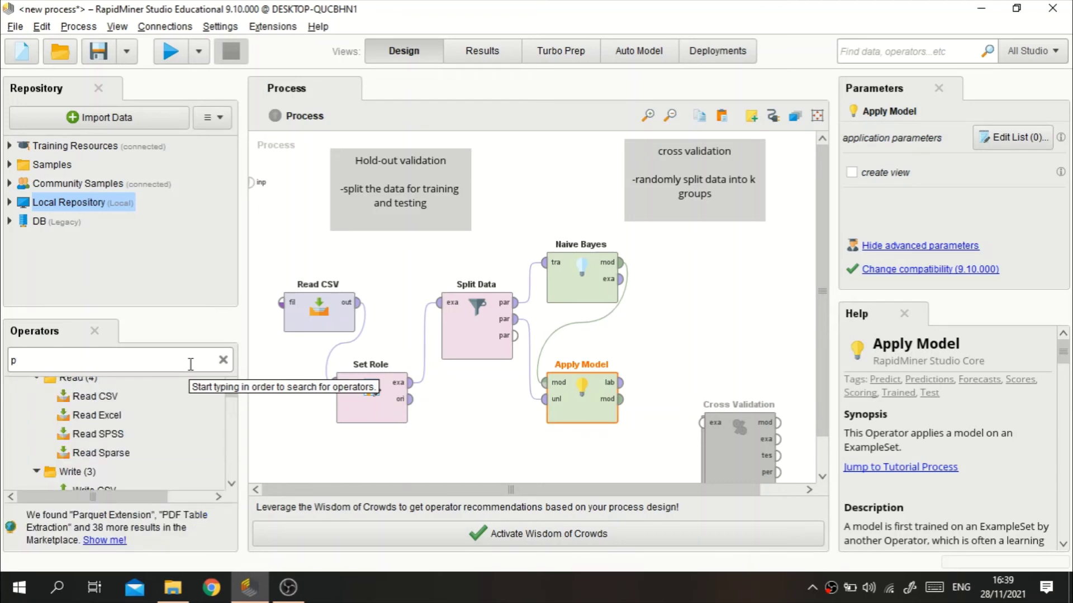
text(erfor)
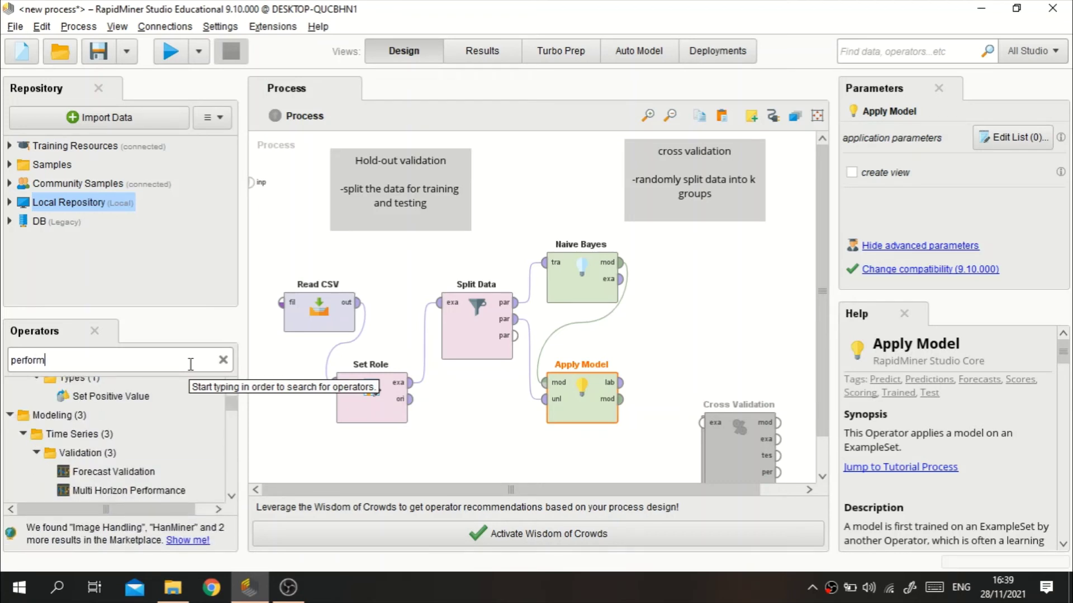
text(m)
drag(156, 444, 686, 314)
Connect Apply Model's labelled output to Performance and Performance's output to the process result port, and run the process.
drag(620, 382, 648, 302)
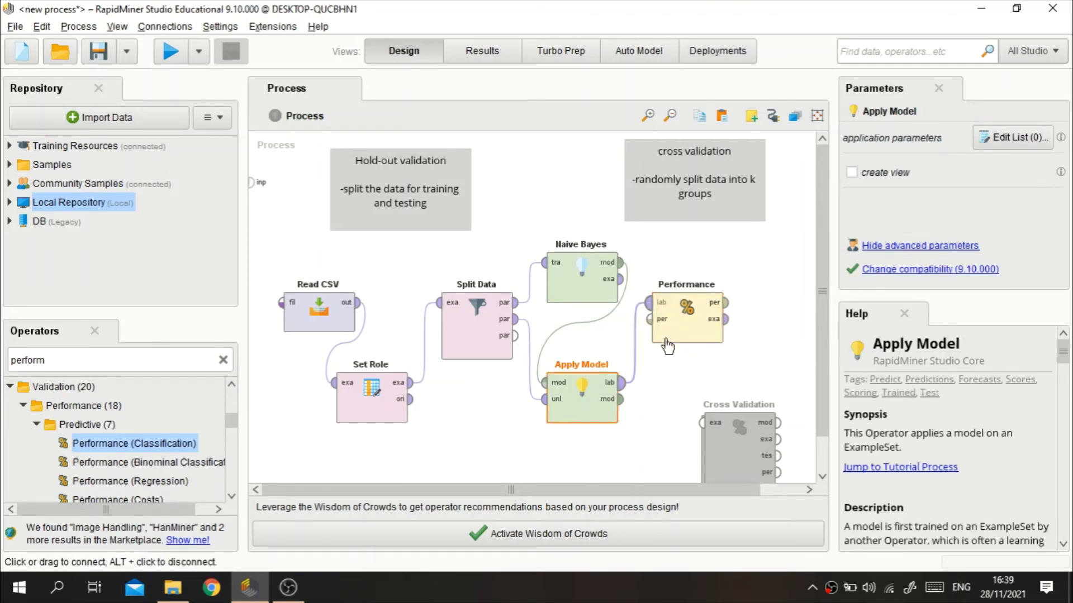
drag(724, 302, 813, 184)
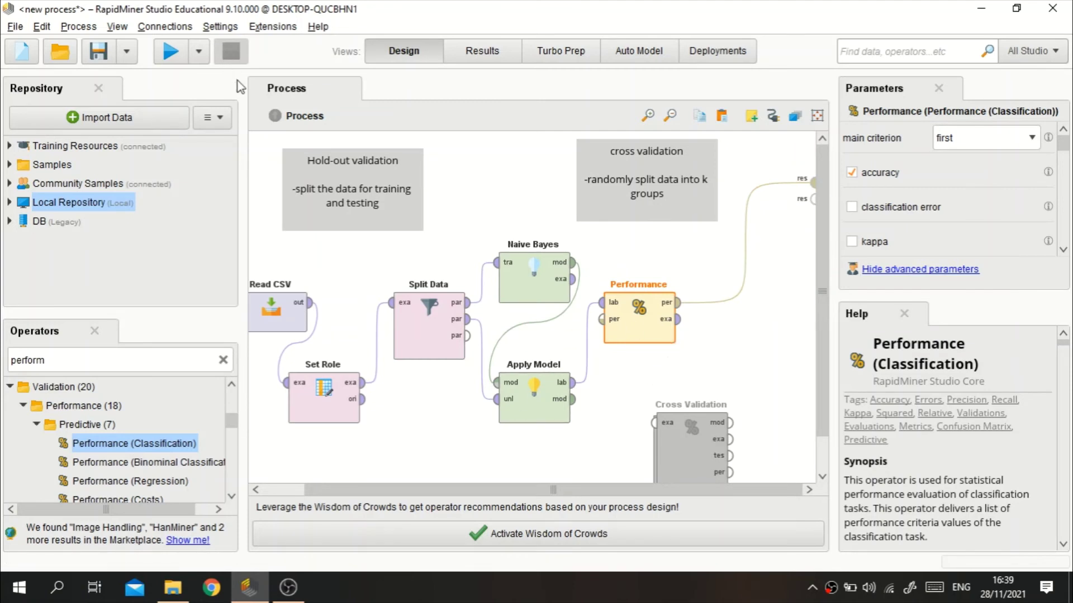
click(171, 51)
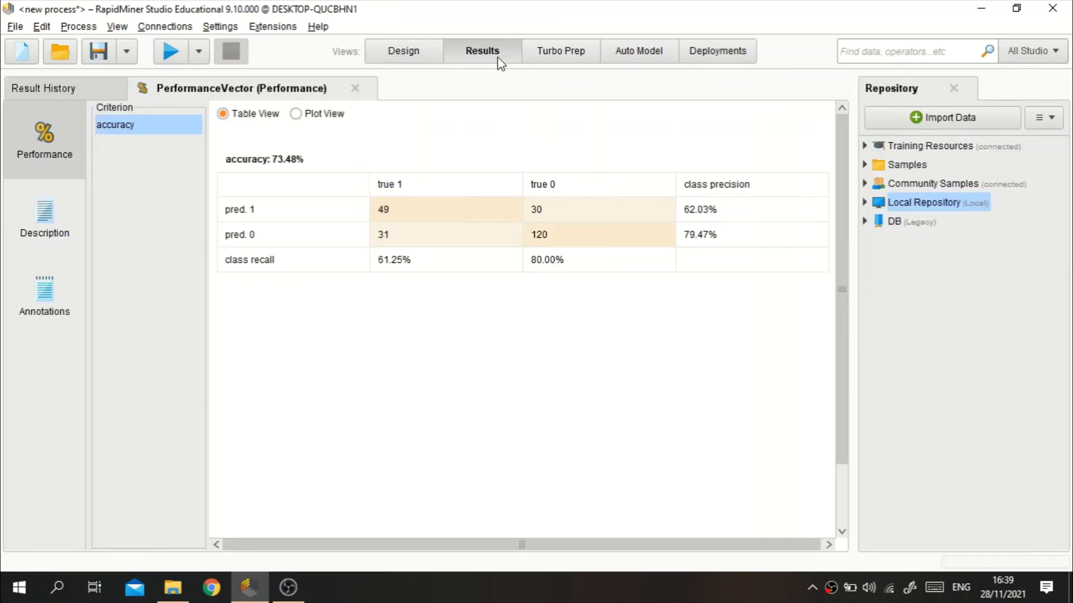
Return to the process design and check the partition ratios of Split Data.
click(389, 63)
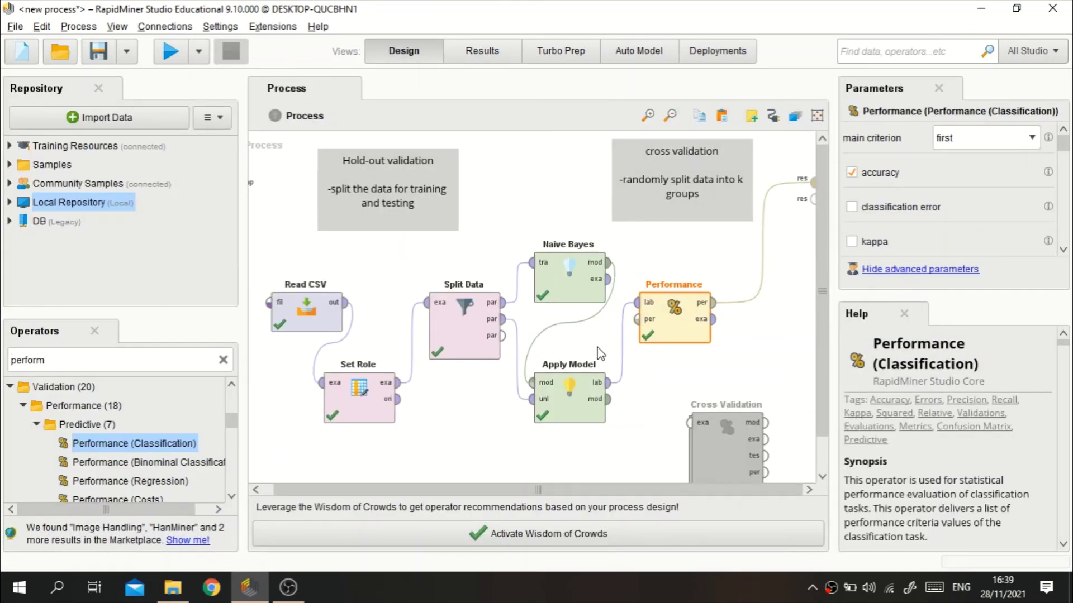
click(474, 323)
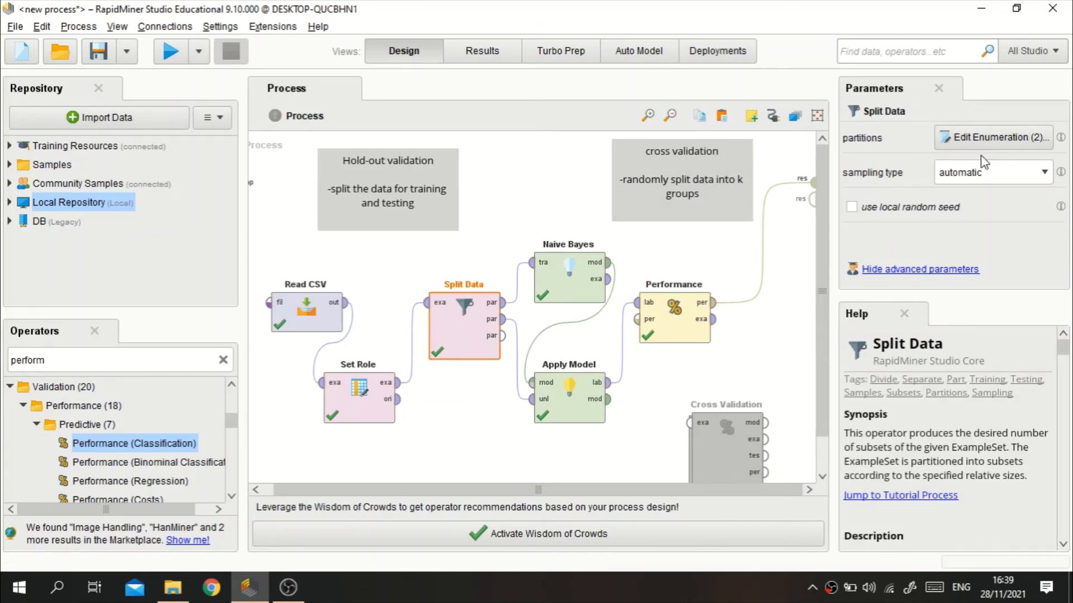
click(1034, 138)
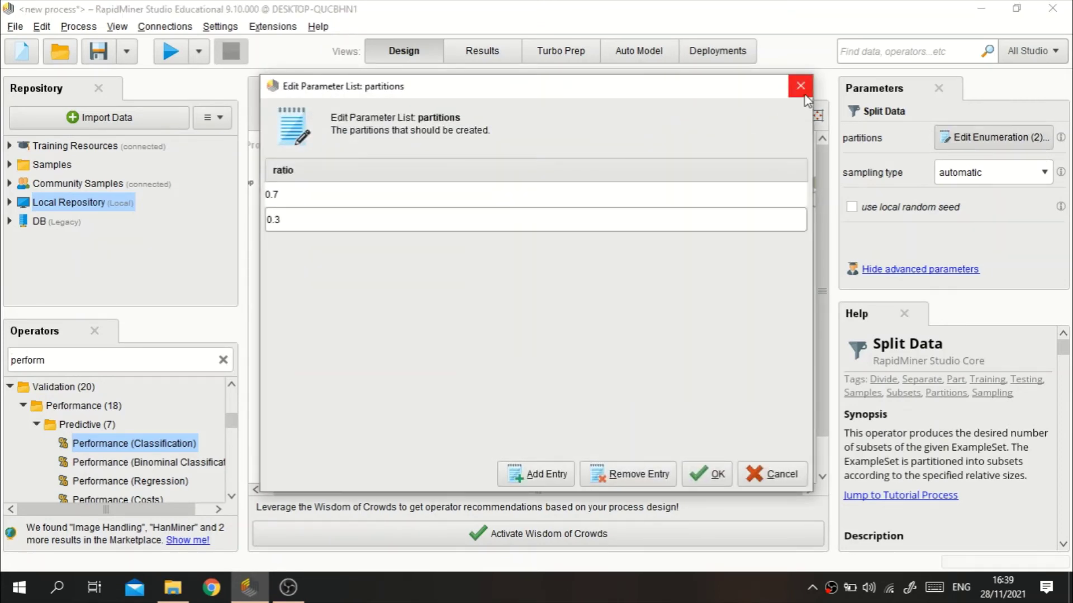
click(802, 92)
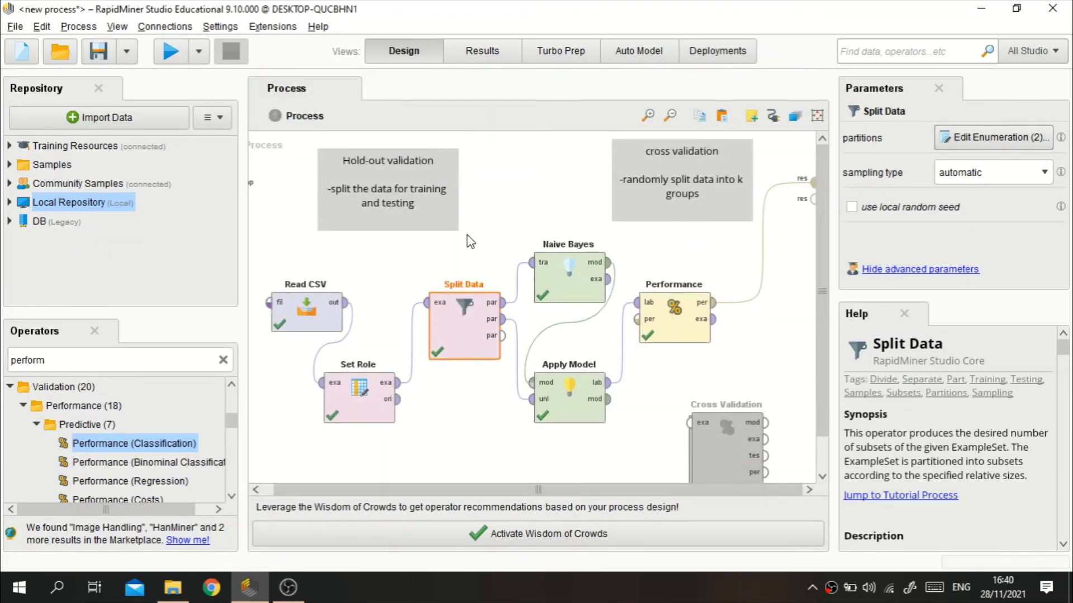
Move Cross Validation under Split Data, then disable Split Data and set it aside below Performance.
scroll(575, 313, down, 2)
drag(739, 408, 476, 407)
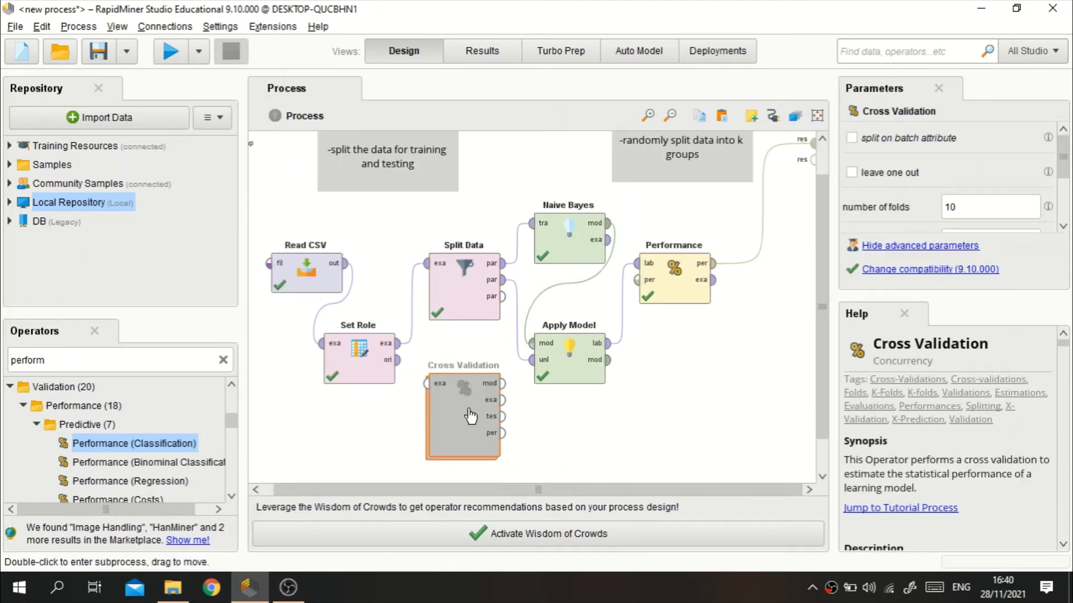
click(456, 279)
right_click(455, 276)
click(492, 299)
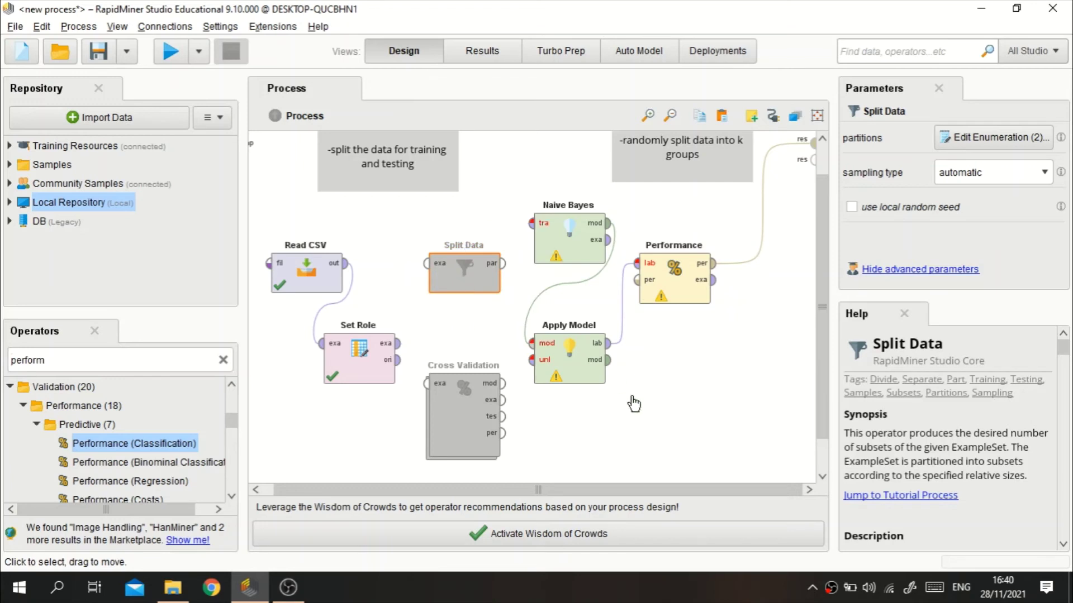
drag(466, 267, 729, 428)
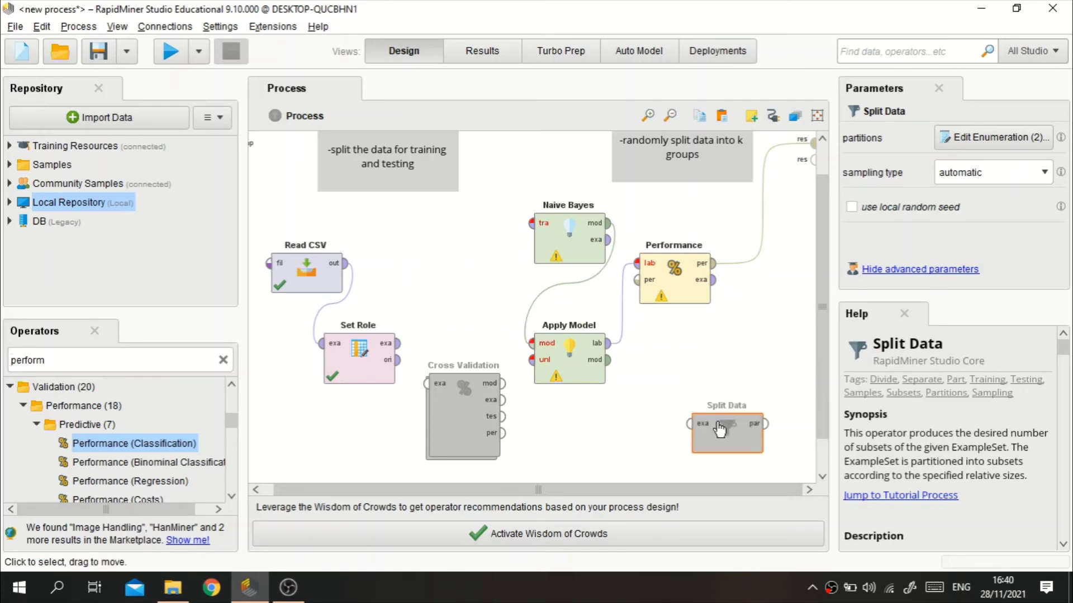
Enable the Cross Validation operator and place it beside Naive Bayes in Split Data's former spot.
right_click(455, 396)
click(522, 346)
drag(451, 426, 451, 266)
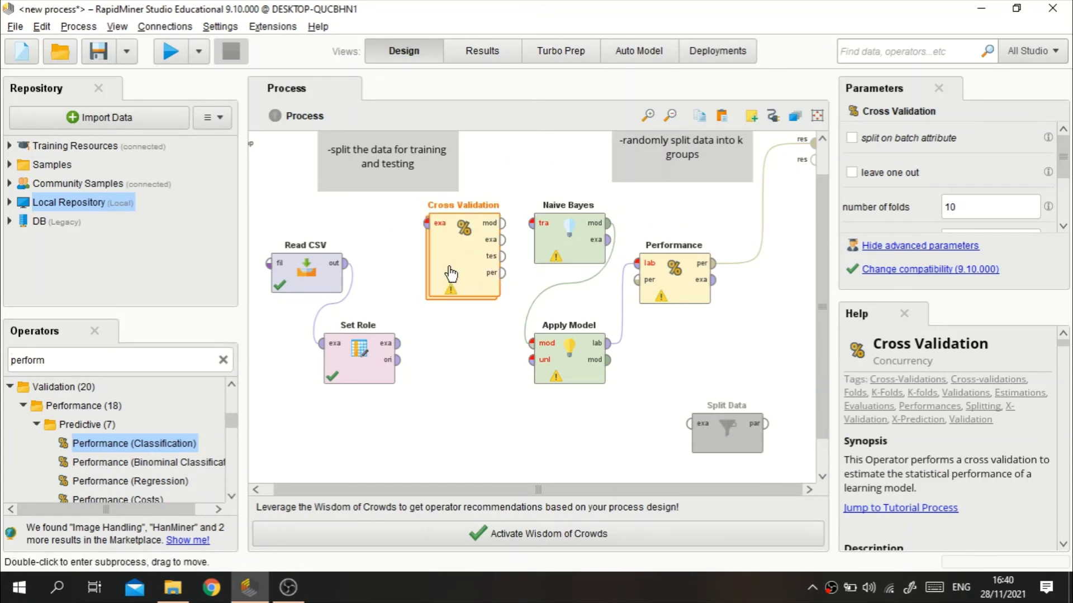
Move Naive Bayes from the main process into the Training area of the Cross Validation subprocess.
double_click(471, 263)
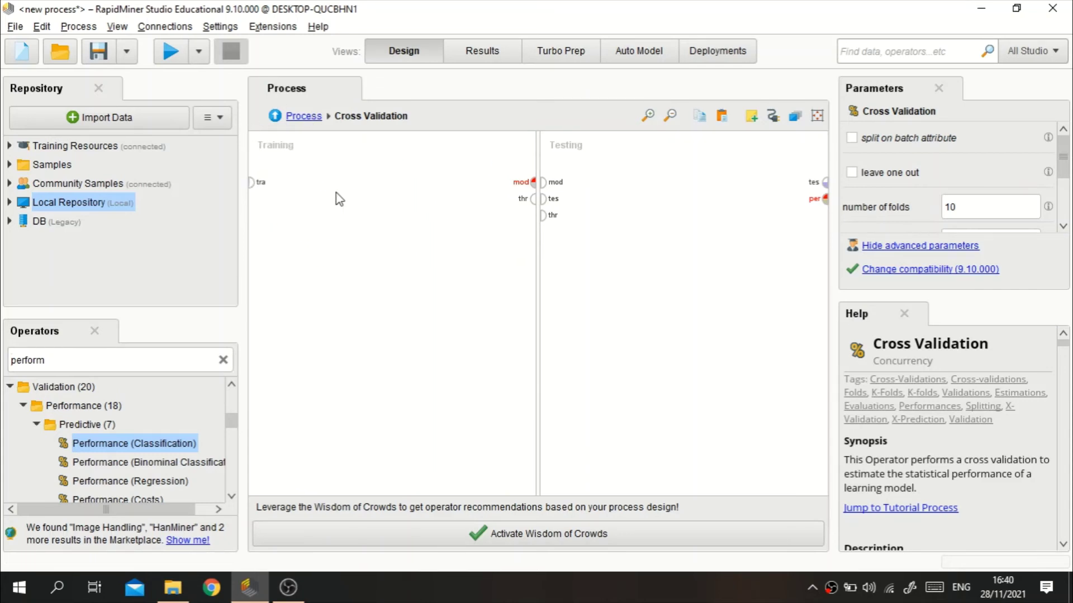
click(306, 116)
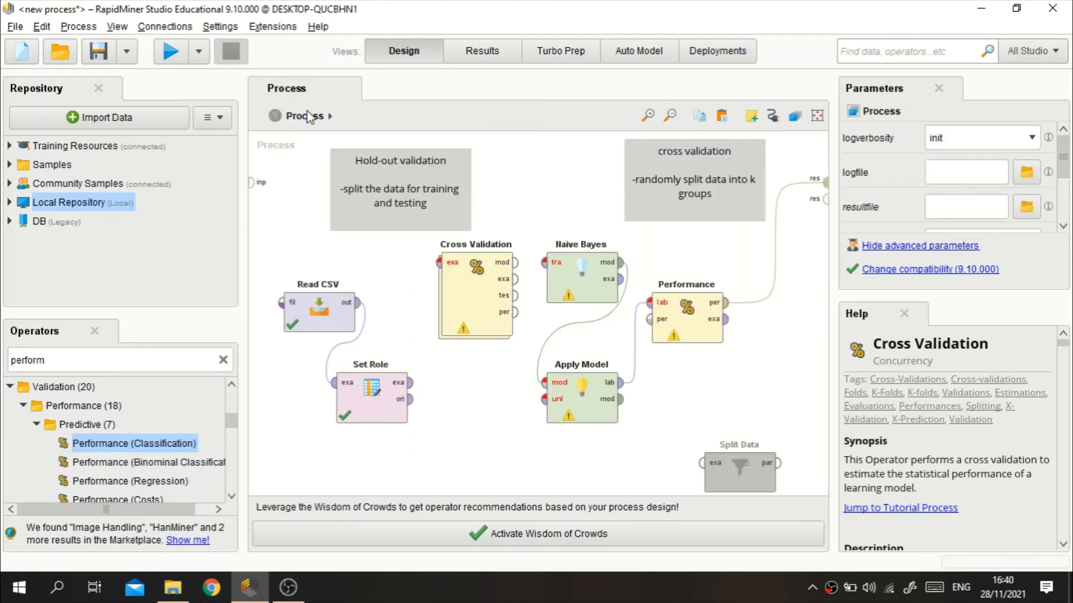
click(564, 246)
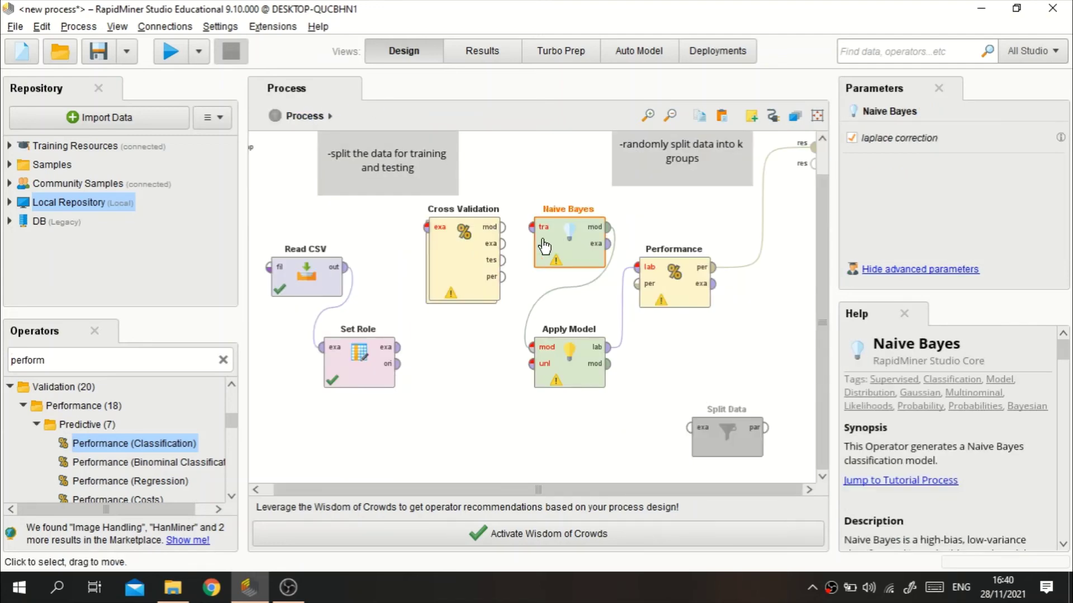
key(ctrl+x)
double_click(433, 263)
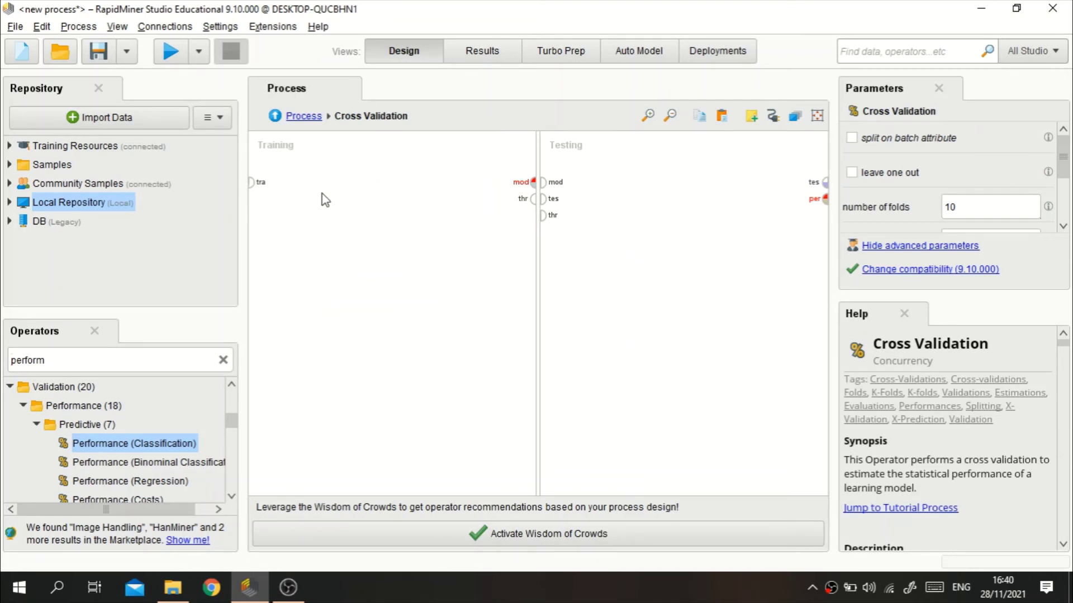
key(ctrl+v)
Connect the training input to Naive Bayes and its model output to the Training area's model port.
drag(251, 182, 334, 182)
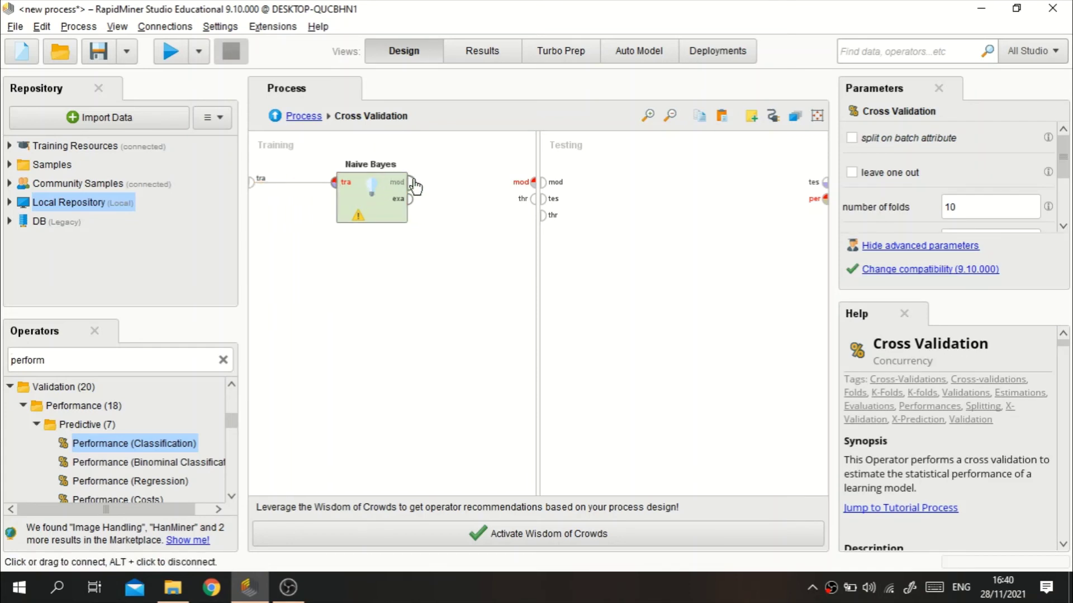
click(411, 182)
click(530, 182)
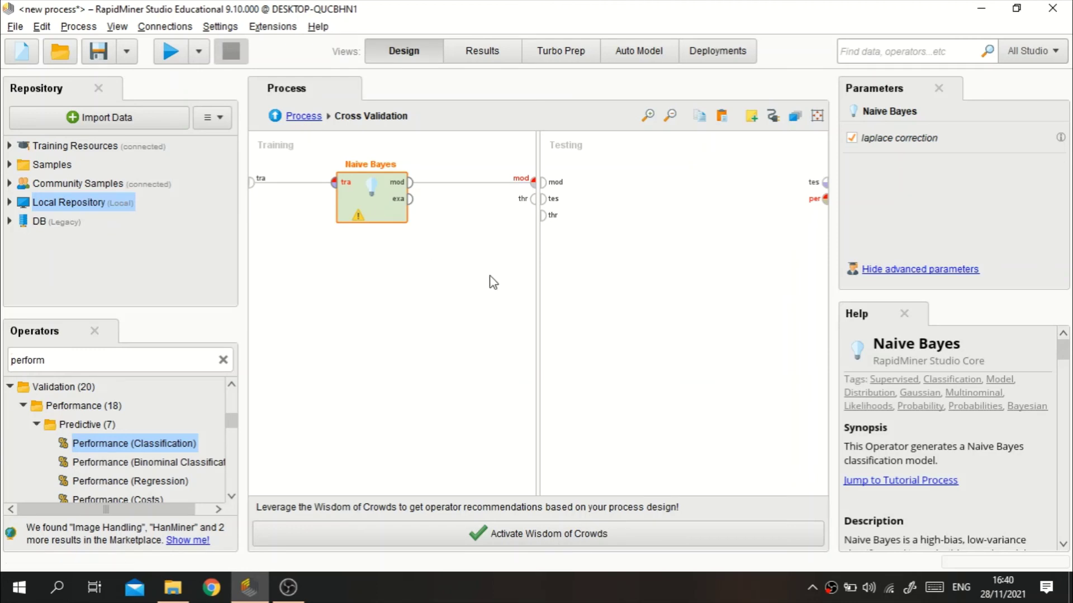
Return to the main process and connect Set Role's example set output to Cross Validation's example set input.
click(304, 118)
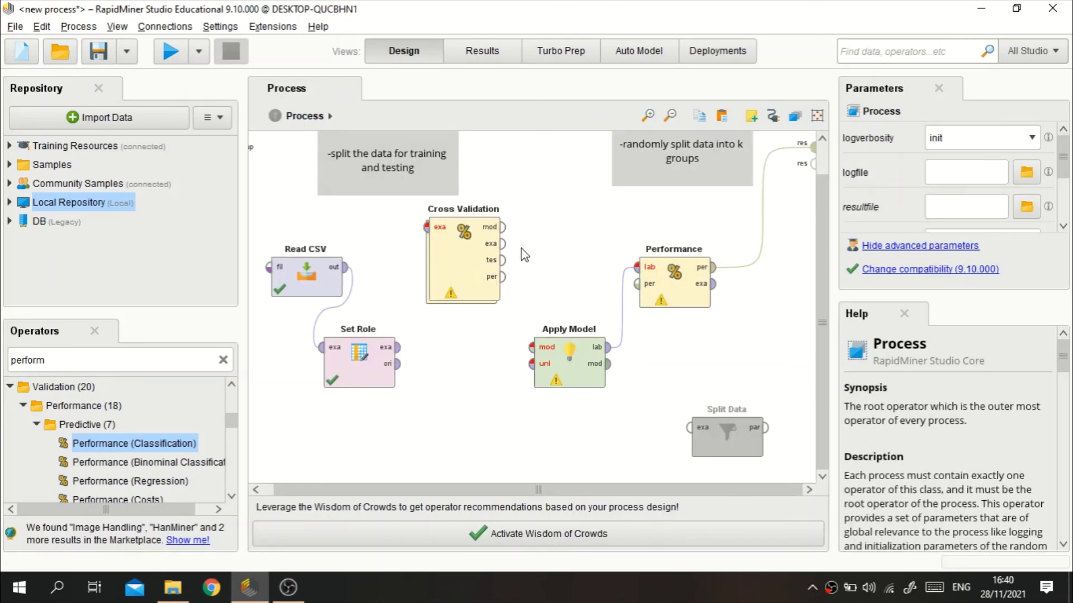
click(426, 226)
click(399, 350)
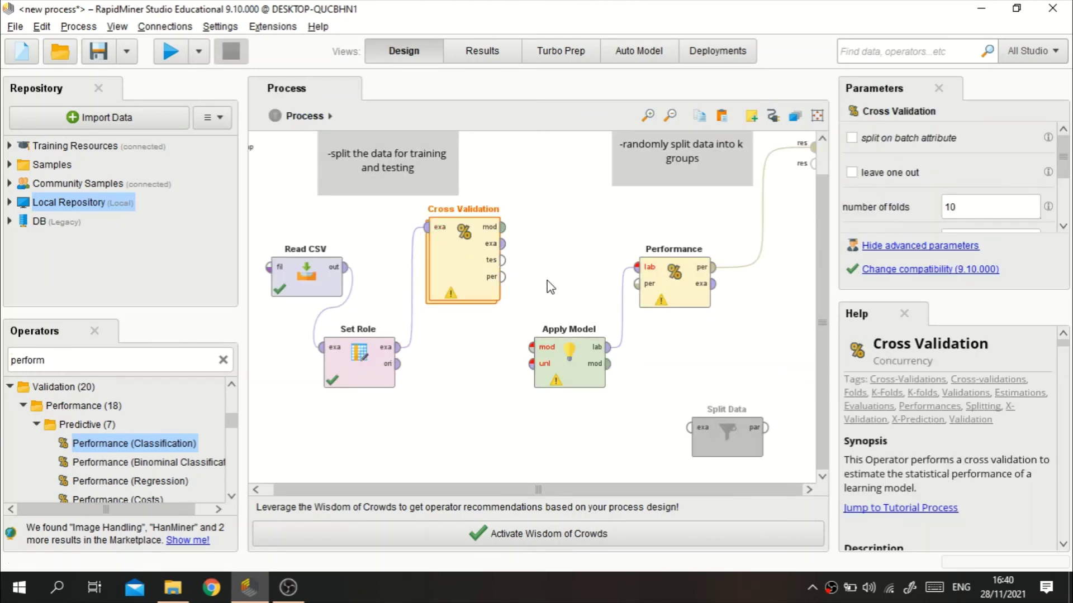
Move Apply Model and Performance from the main process into the Testing area of the Cross Validation subprocess, beside its input ports.
click(570, 366)
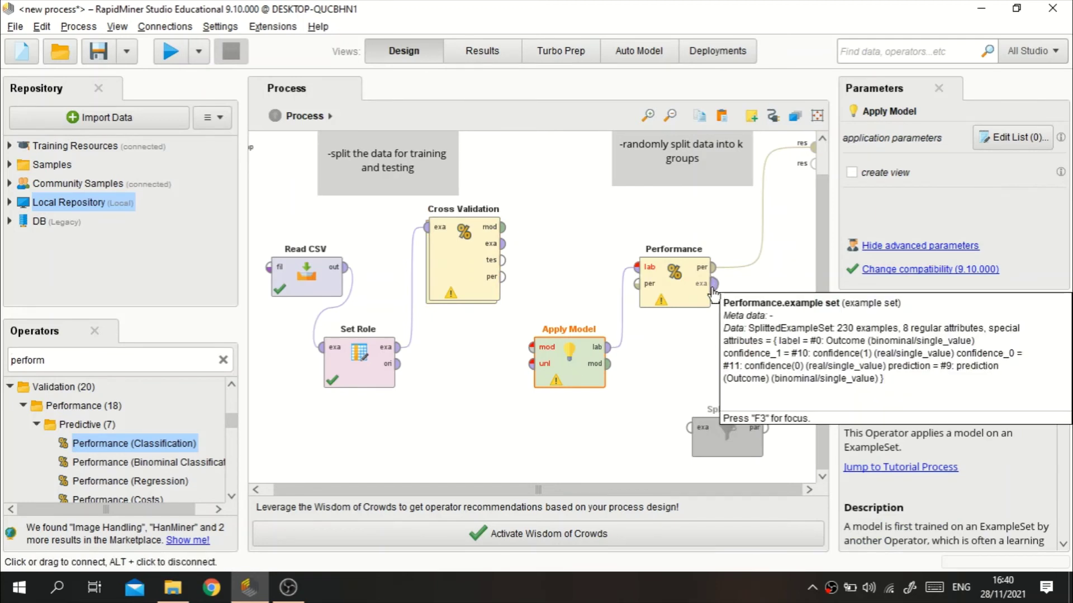
right_click(687, 290)
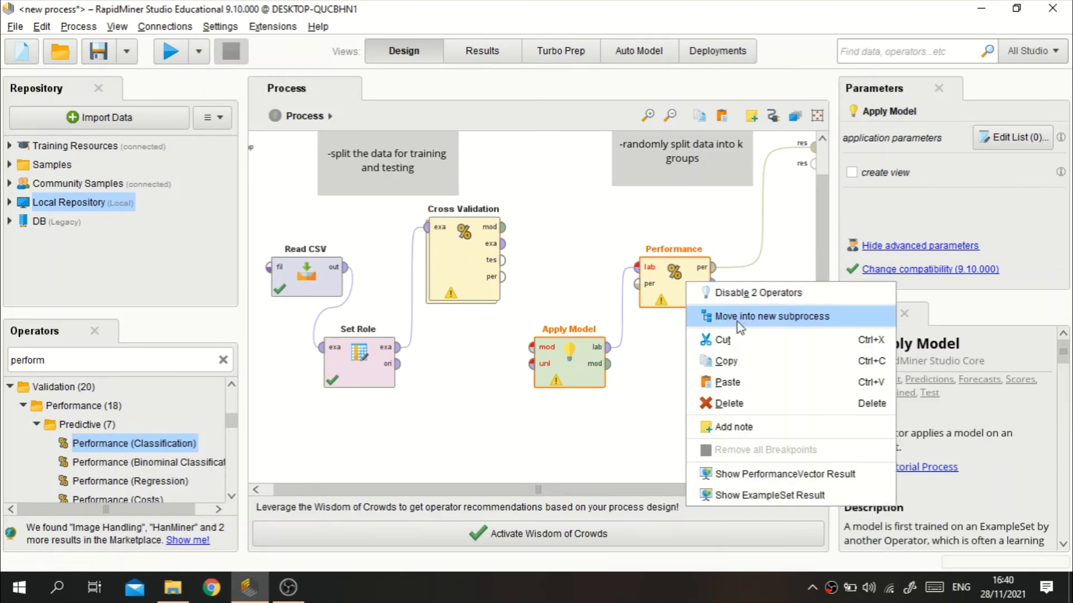
click(754, 343)
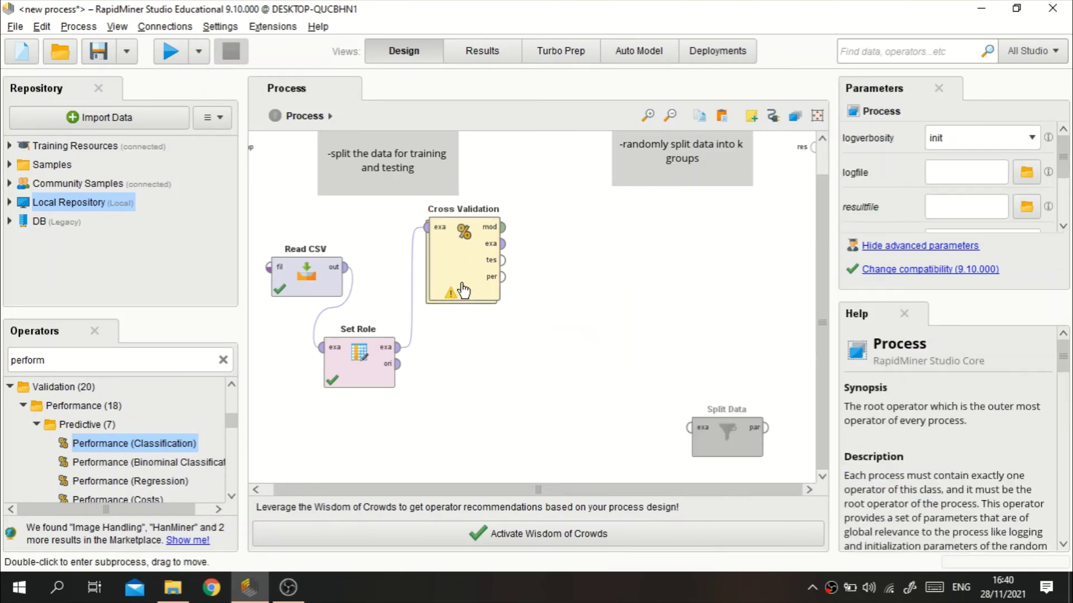
double_click(465, 277)
right_click(626, 161)
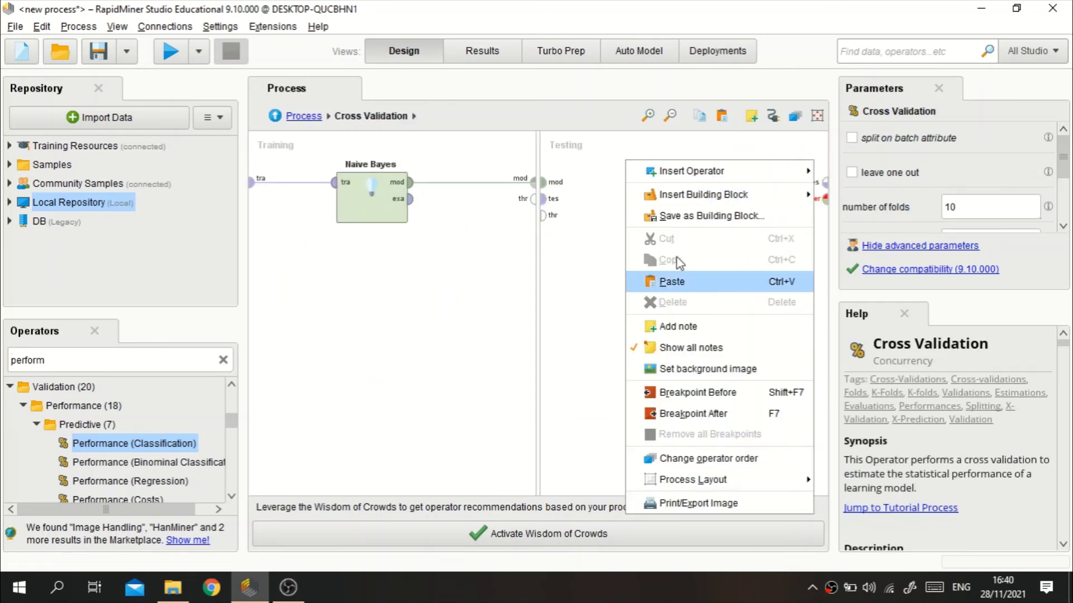
click(665, 280)
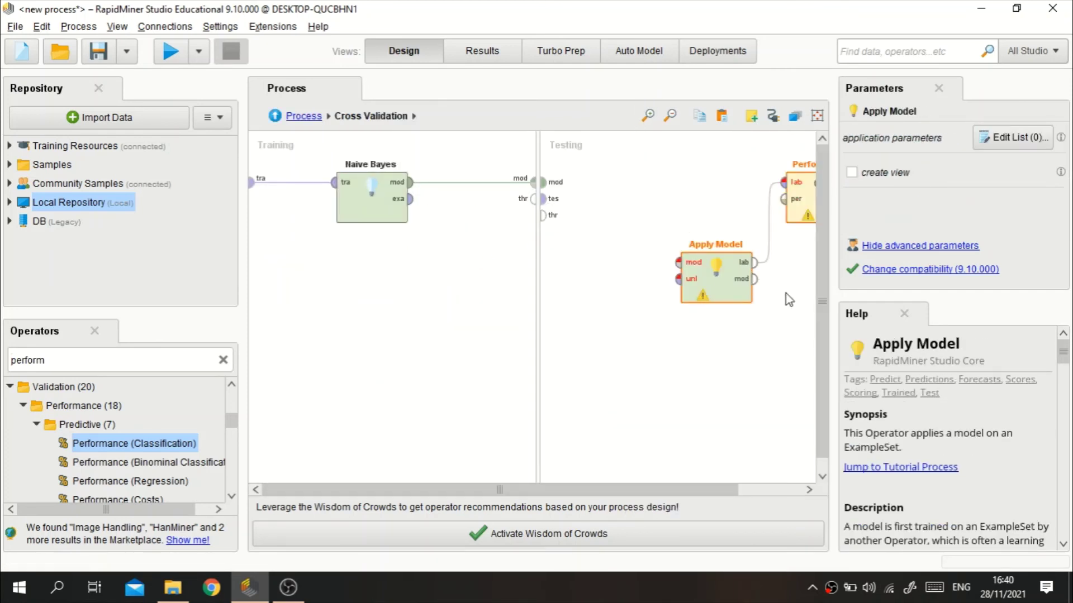
drag(726, 279, 650, 278)
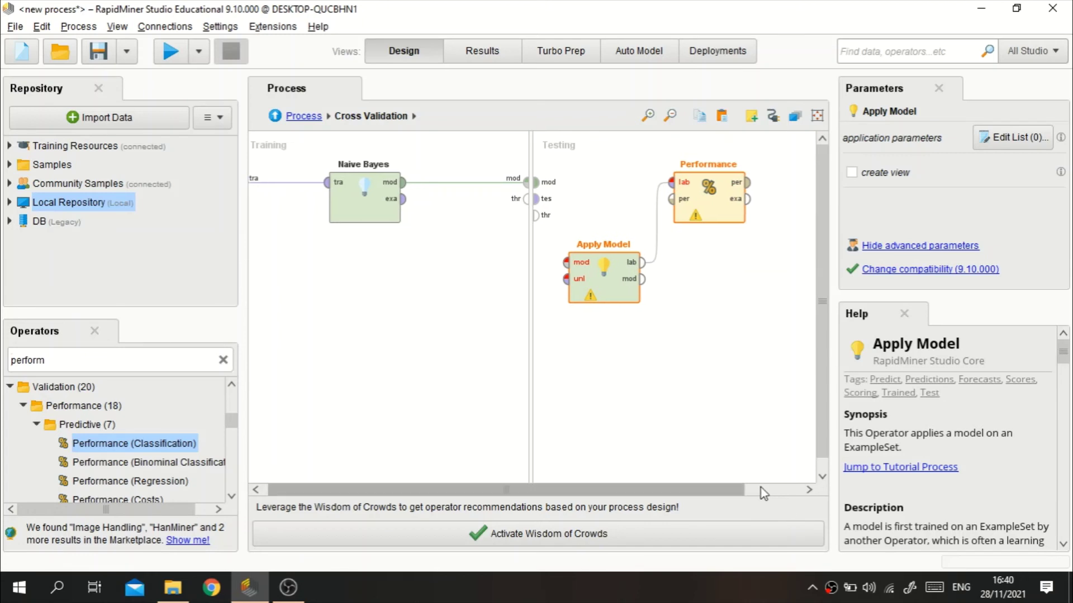
Connect the Testing area's model and test set ports to Apply Model's model and unlabelled inputs, and shift Apply Model away from the divider.
click(541, 181)
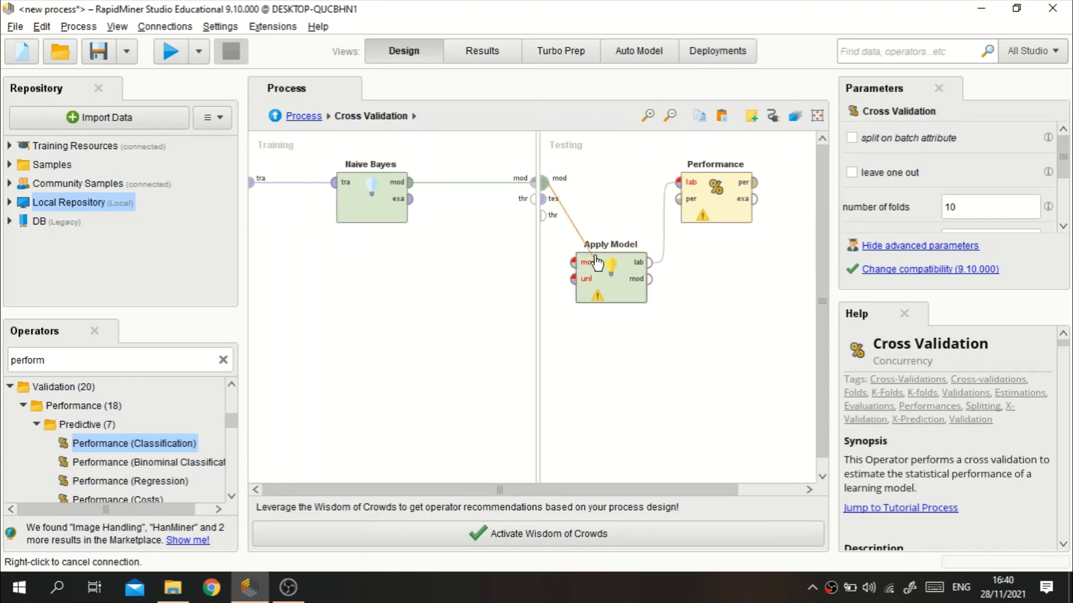
click(573, 262)
mouse_move(634, 490)
mouse_down()
mouse_move(617, 485)
mouse_move(685, 485)
mouse_move(631, 486)
mouse_up()
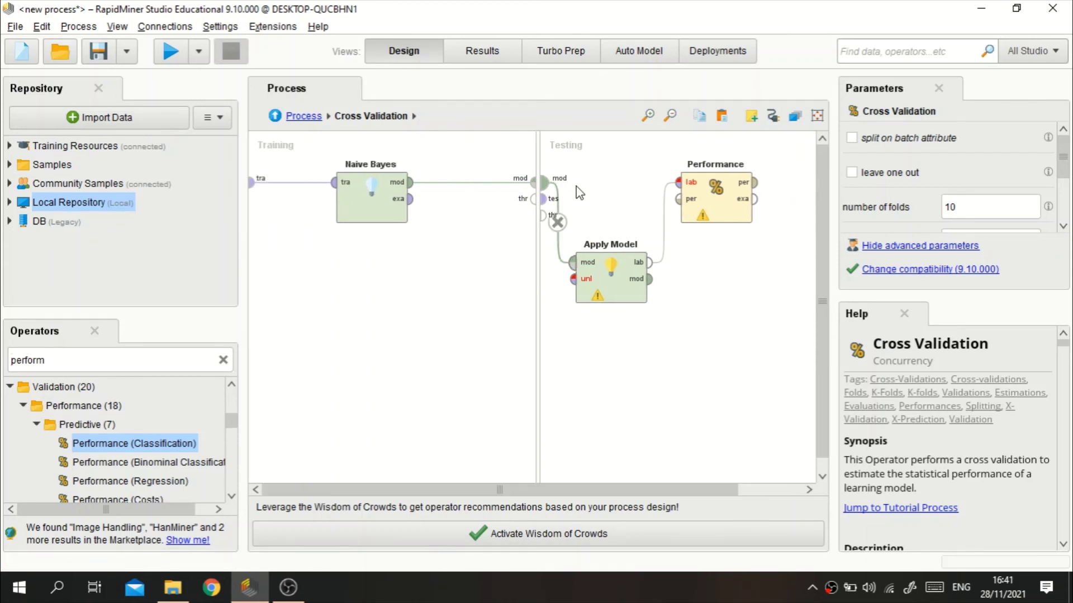
click(410, 199)
click(542, 199)
click(548, 202)
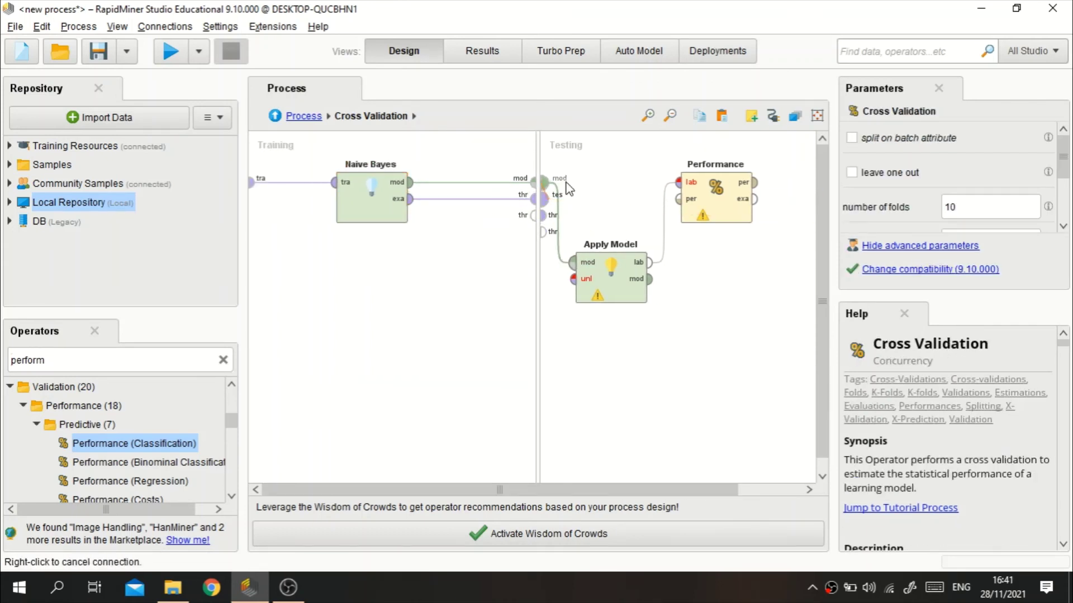
click(571, 280)
drag(603, 285, 656, 285)
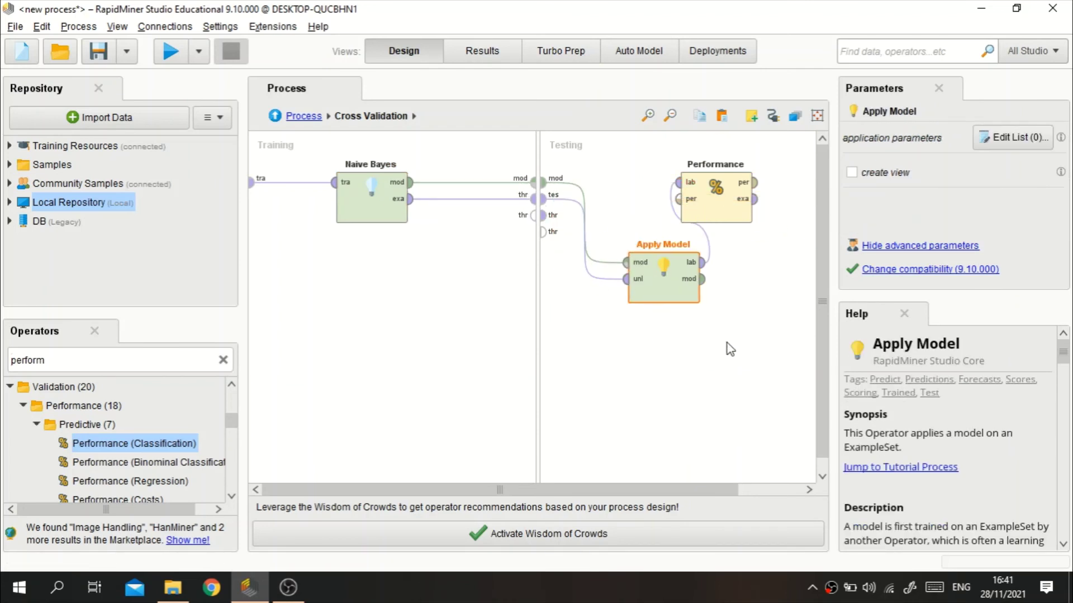
Remove the link from Naive Bayes' example set output to the through port and connect Performance's performance output to the Testing area's performance port.
drag(648, 490, 761, 492)
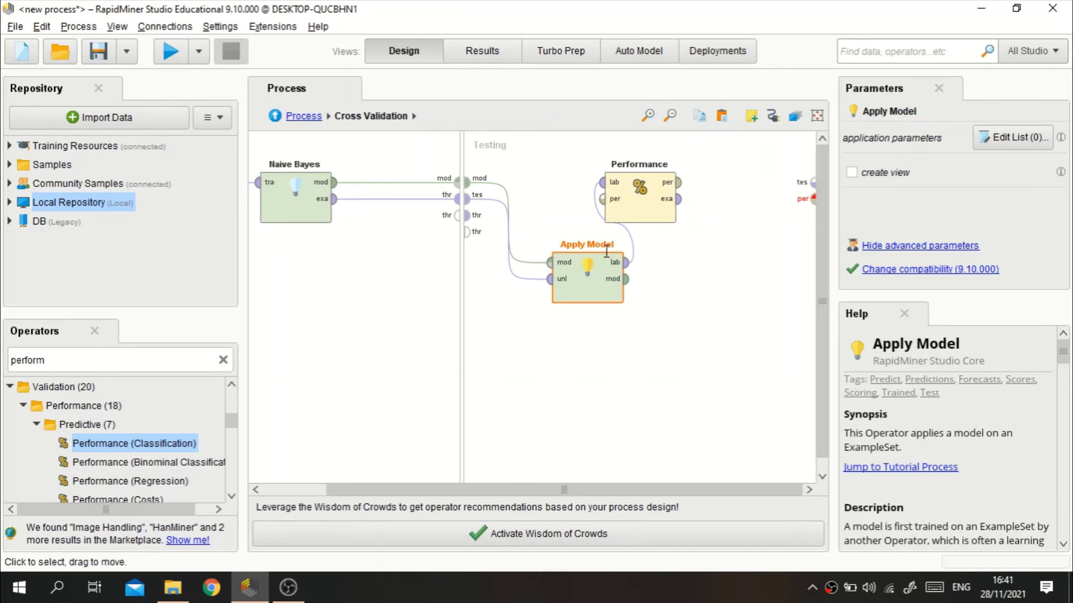
click(396, 199)
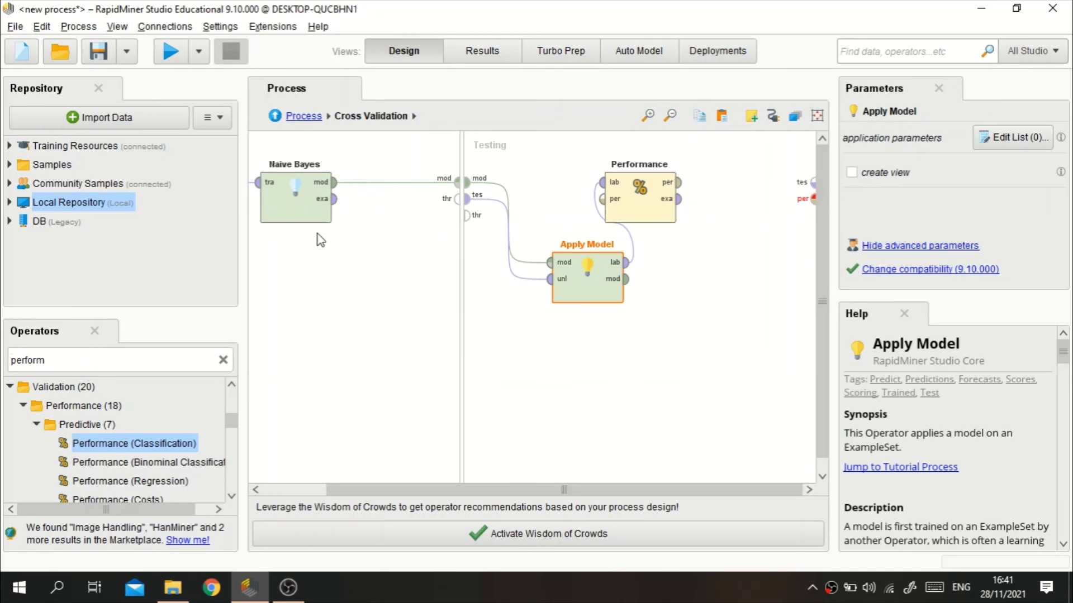
click(678, 182)
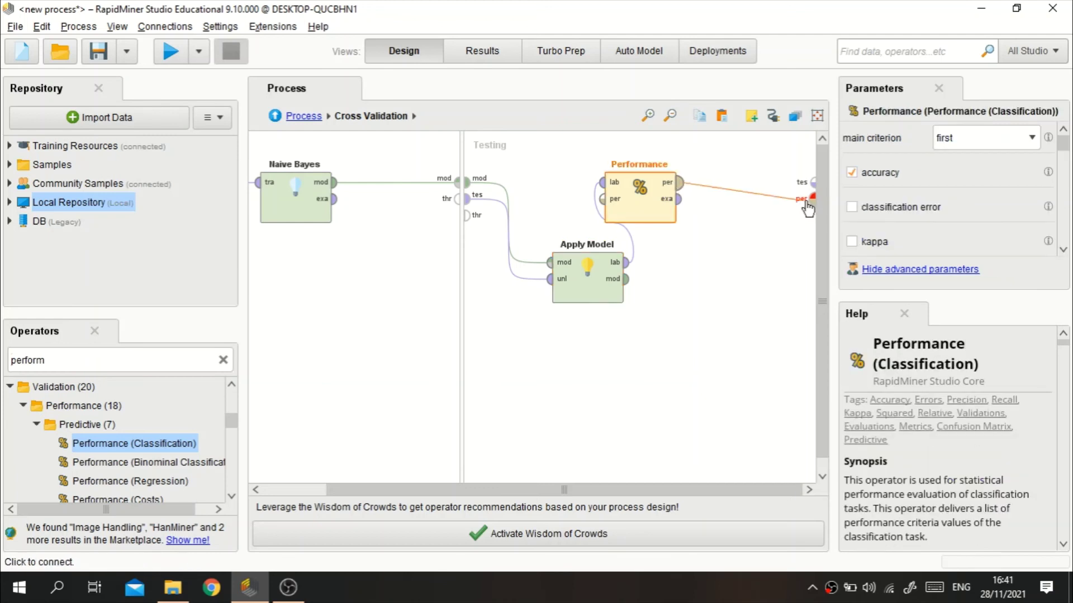
click(808, 200)
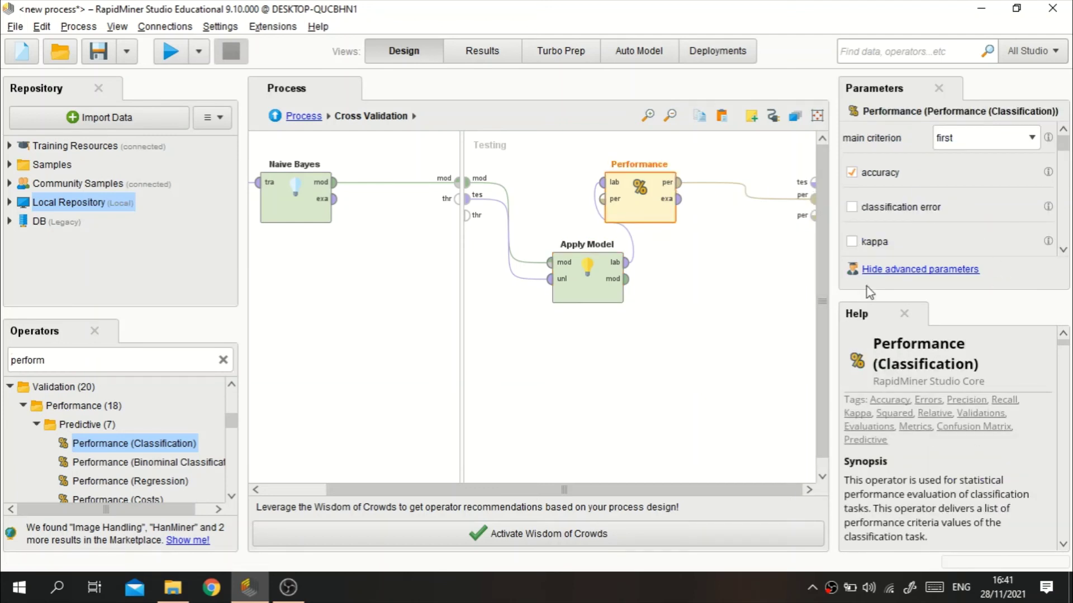
Return to the main process and connect Cross Validation's model output to the first result port.
click(303, 116)
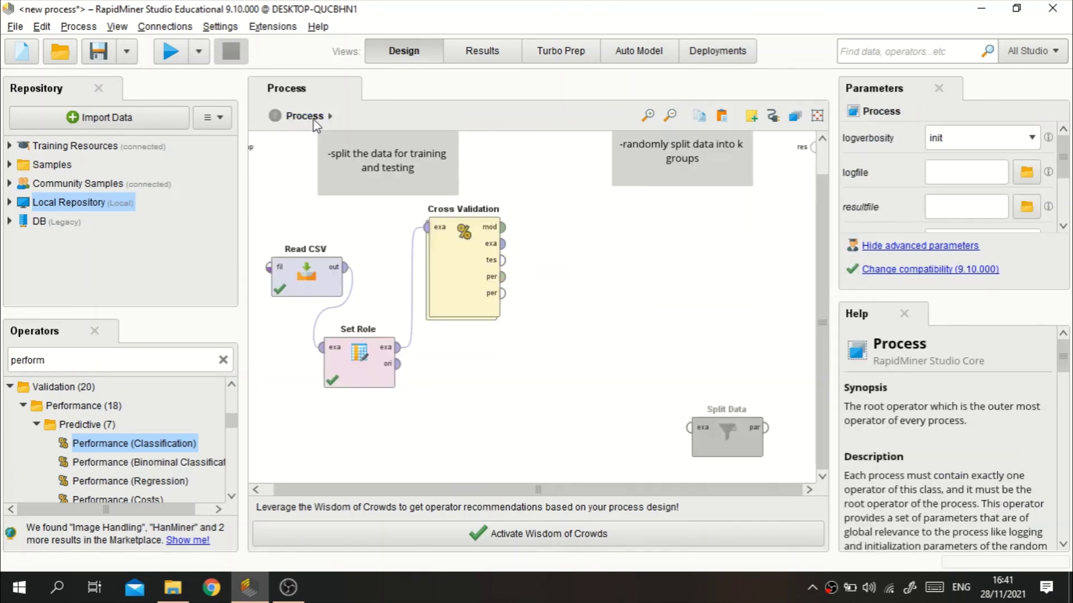
click(503, 227)
click(813, 148)
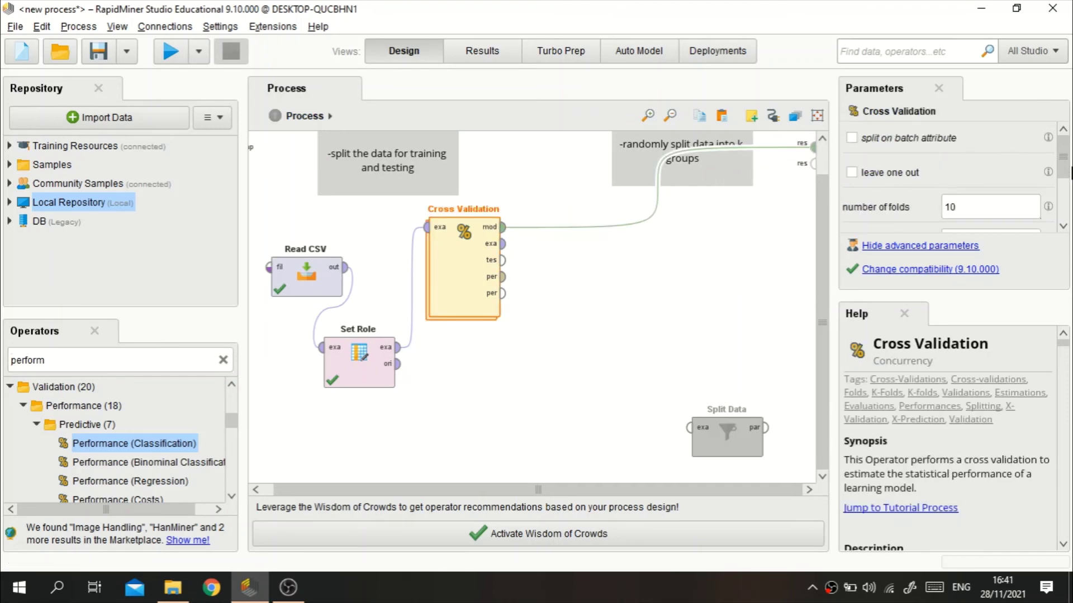
Review the Cross Validation parameters and set the sampling type to stratified sampling.
scroll(987, 166, down, 3)
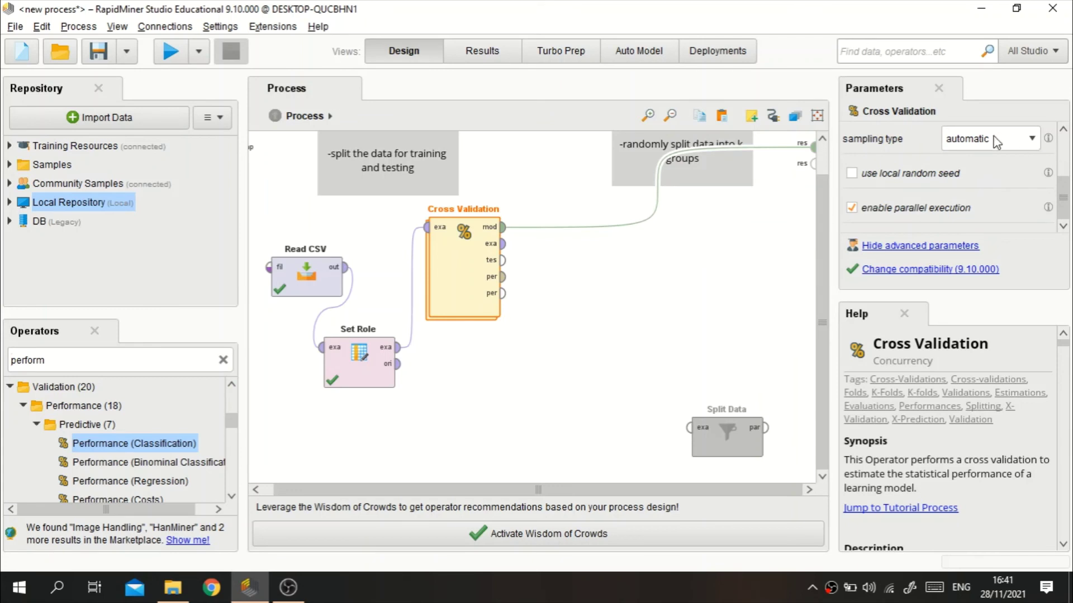
scroll(1014, 162, up, 3)
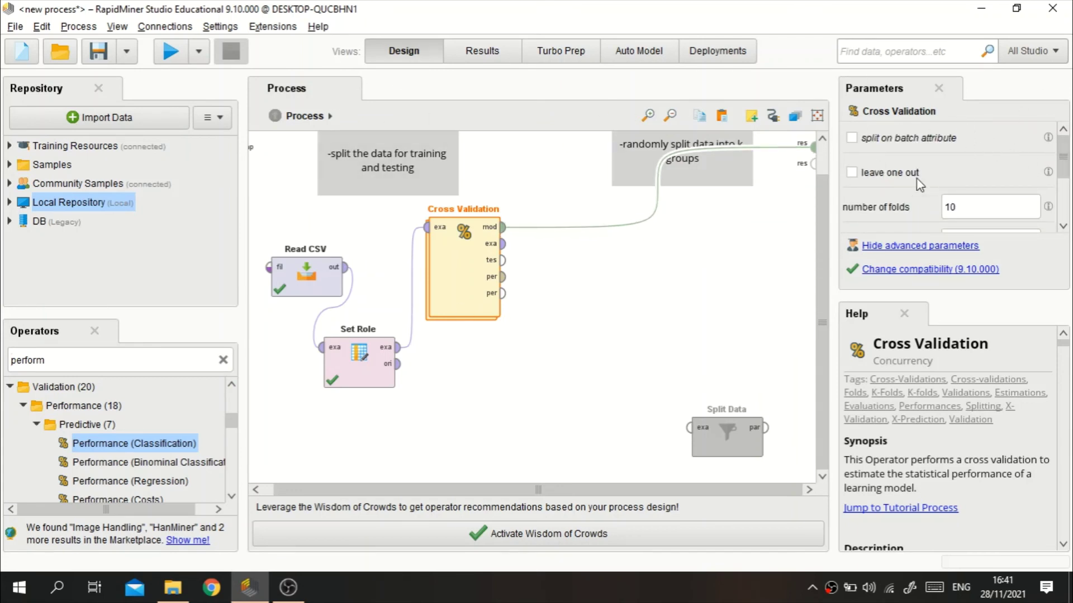
scroll(966, 168, down, 1)
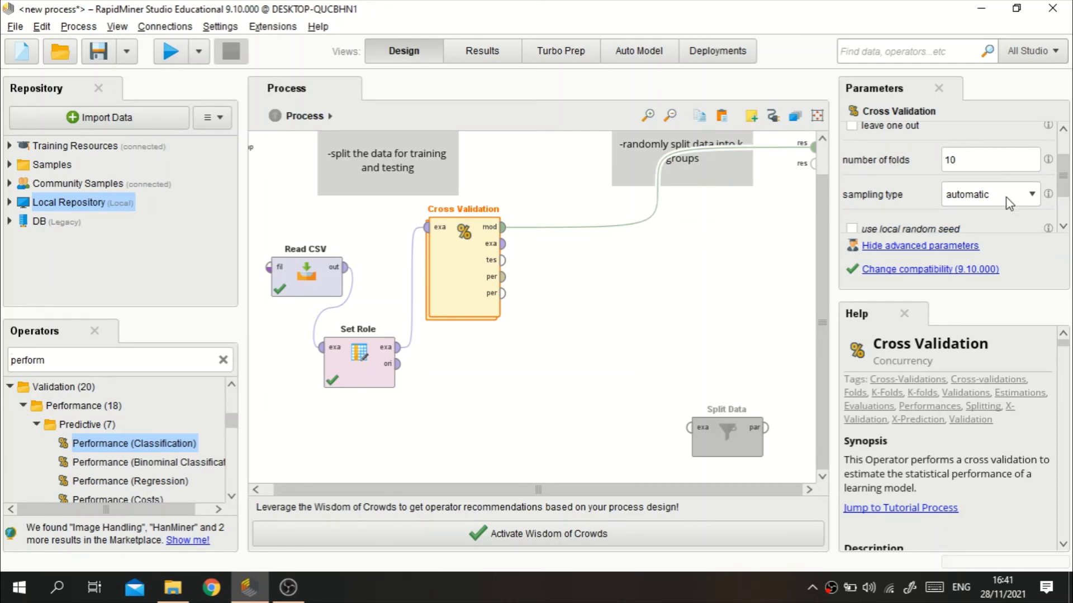
scroll(1004, 198, down, 1)
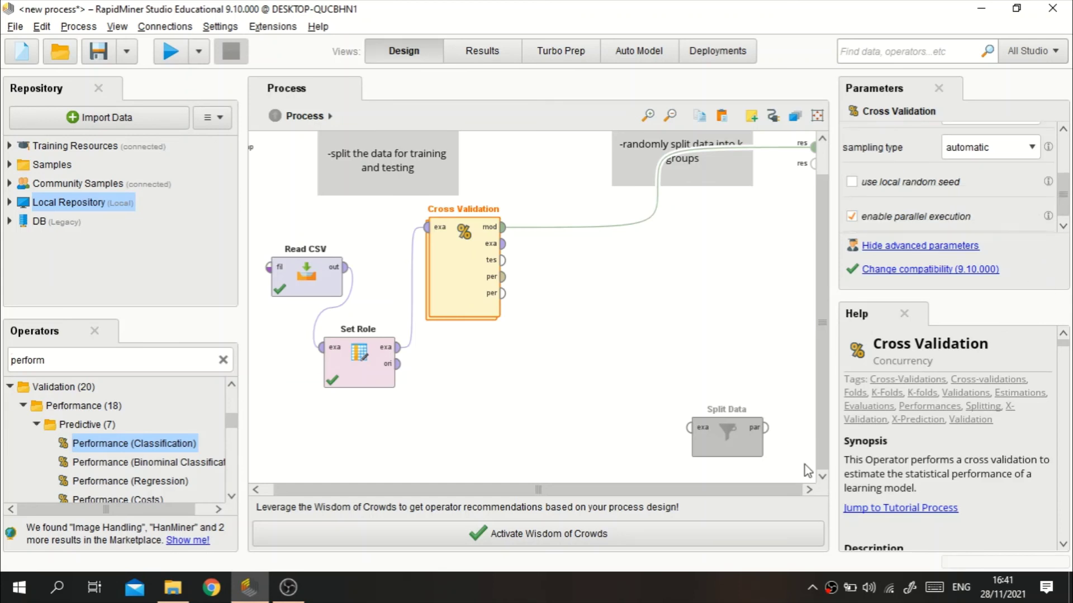
click(1025, 155)
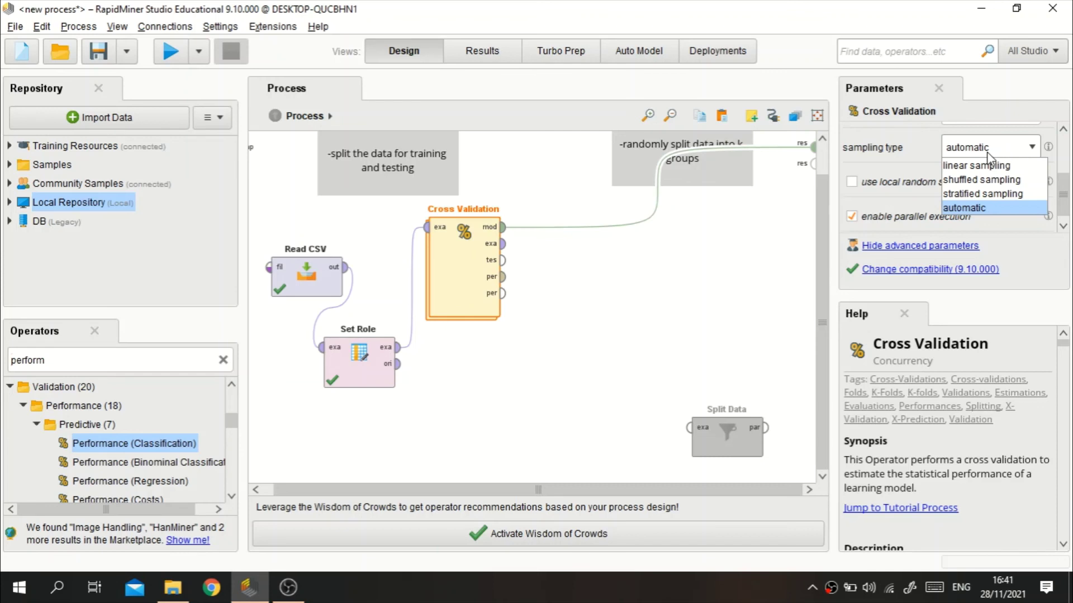
click(971, 197)
Enable the local random seed for Cross Validation with the value 123 and run the process.
scroll(983, 185, up, 3)
scroll(970, 188, down, 3)
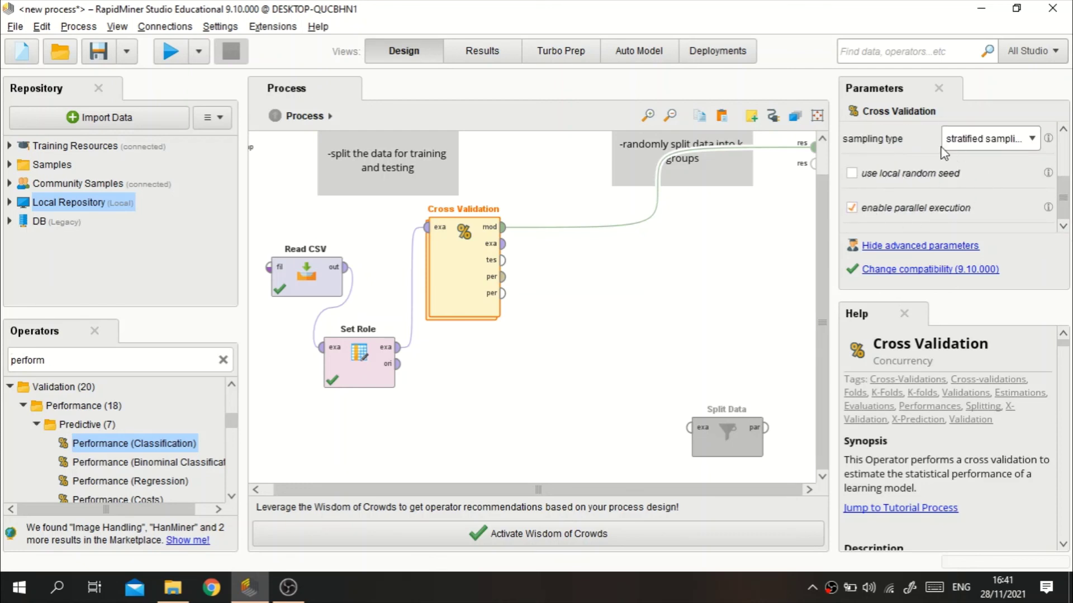
click(918, 177)
text(123)
scroll(964, 225, down, 1)
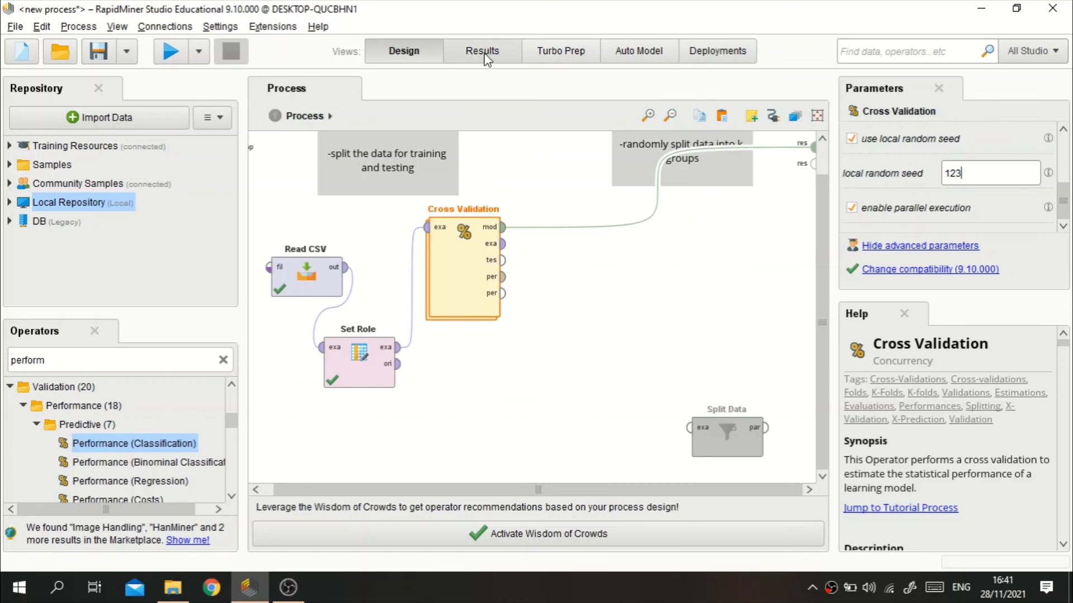
key(shift+Tab)
key(shift+Tab)
key(shift+Tab)
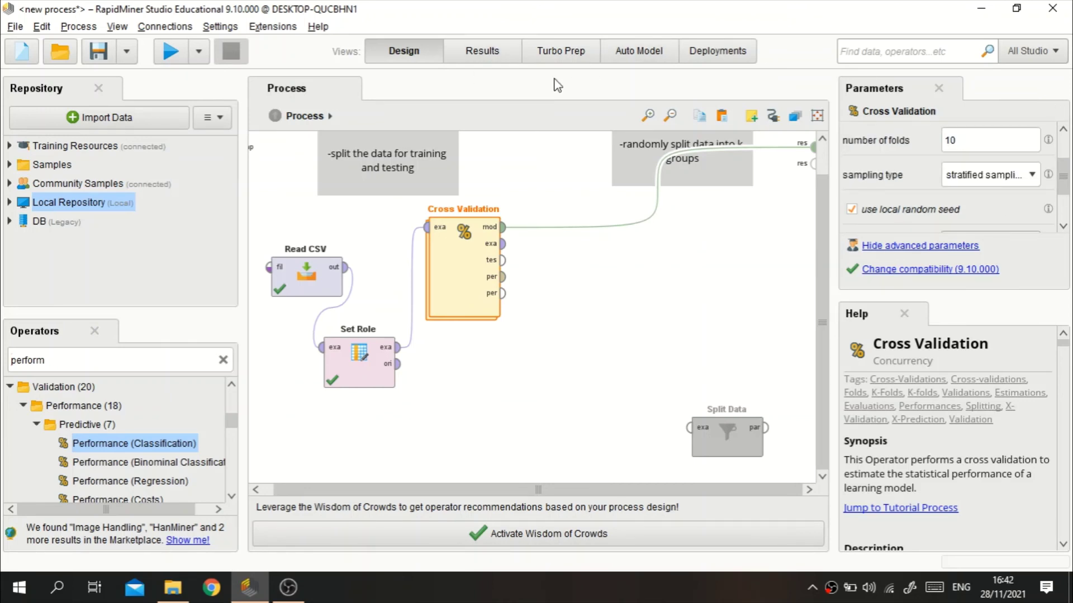
scroll(1000, 195, down, 2)
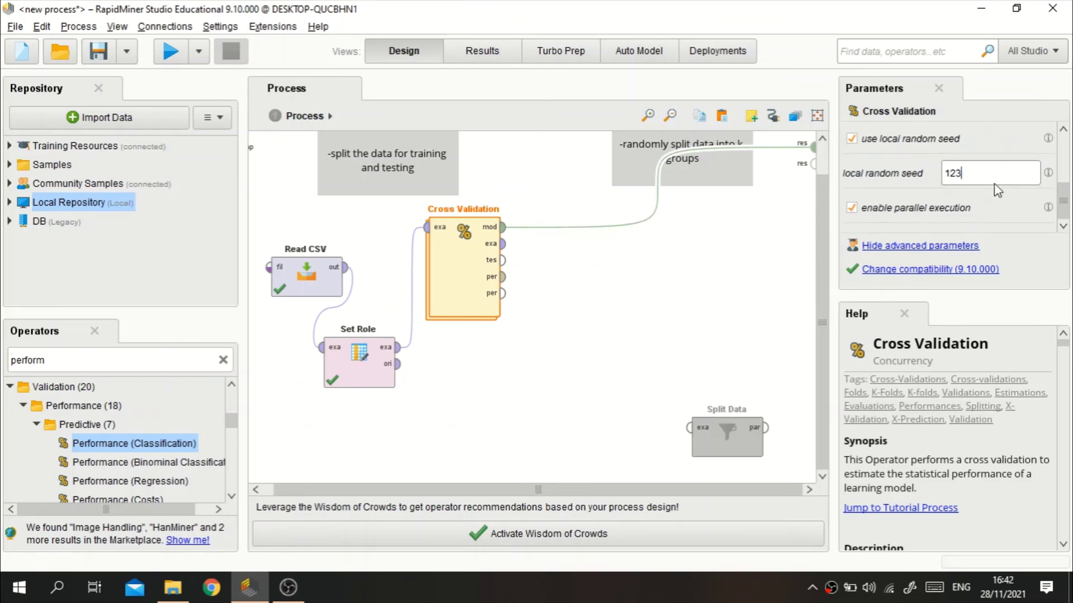
click(941, 171)
scroll(982, 212, up, 3)
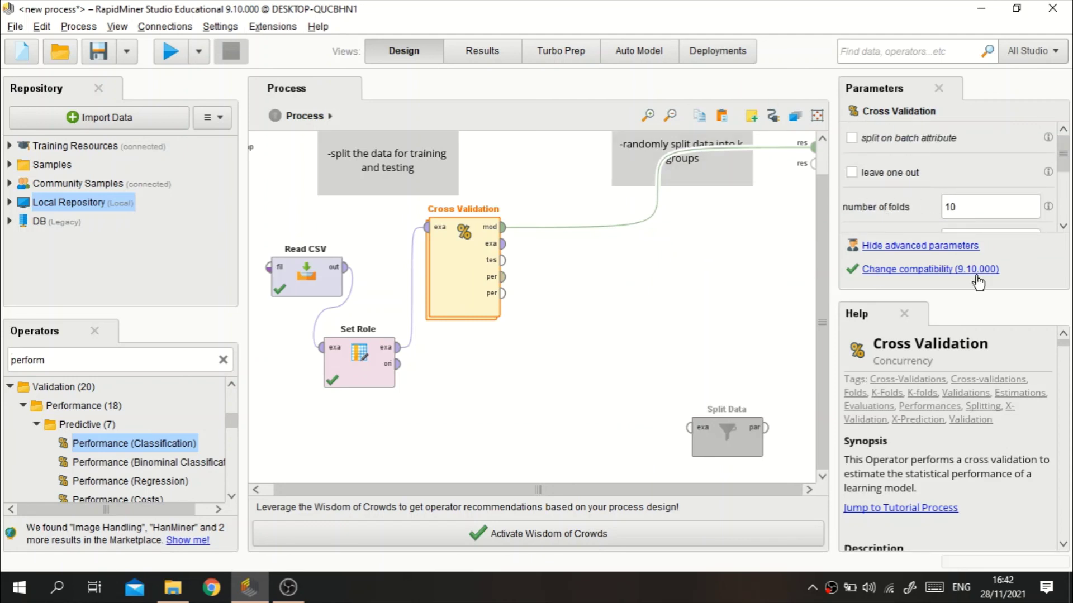
click(170, 51)
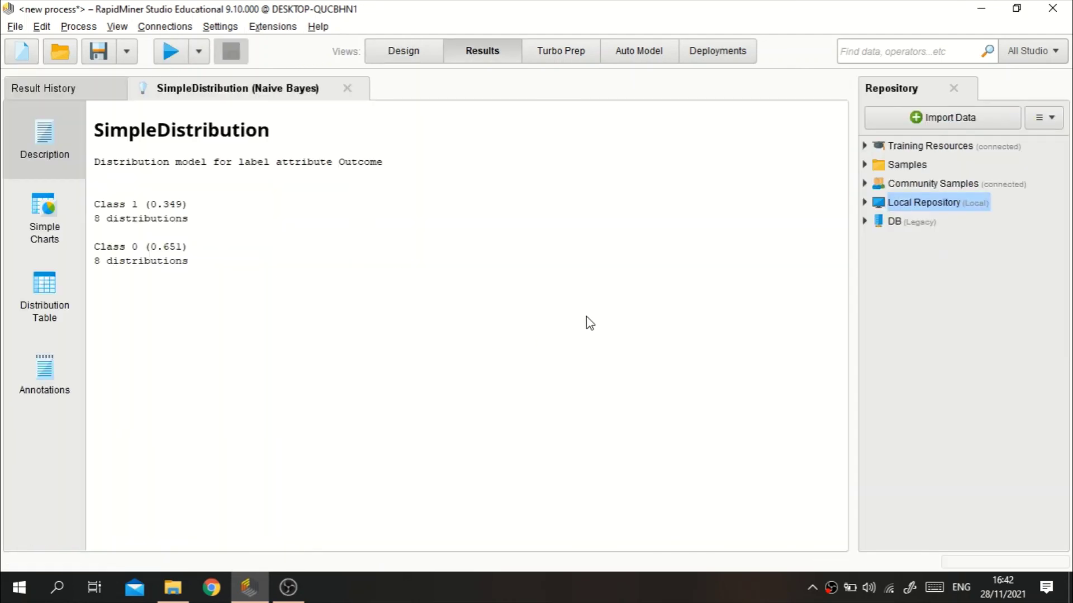
Connect Cross Validation's first performance output to the second result port and run the process again to view the performance results.
click(425, 57)
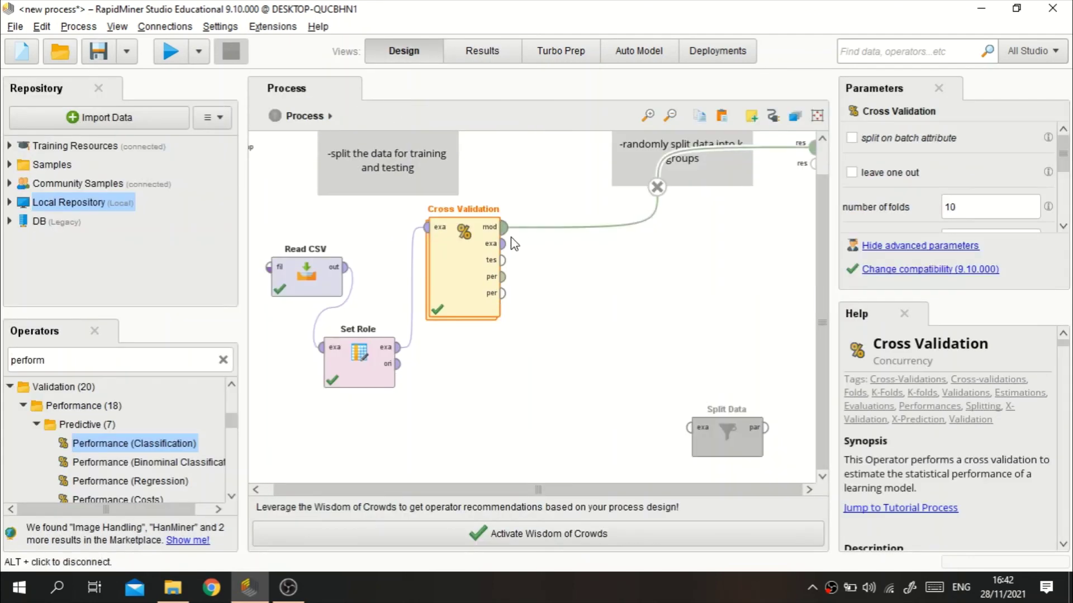
click(503, 277)
click(813, 163)
click(159, 58)
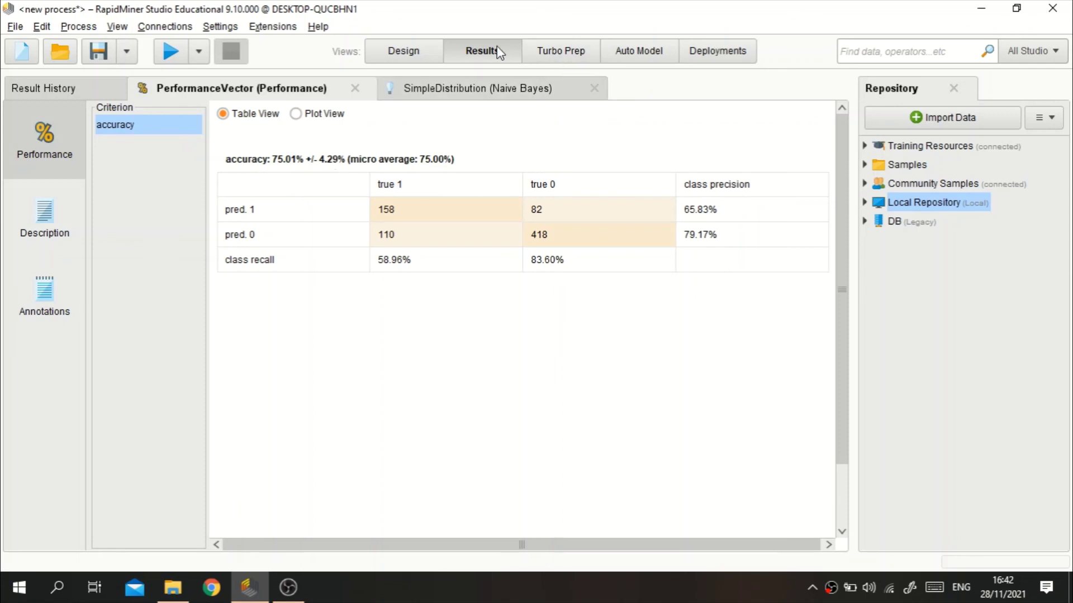
click(405, 50)
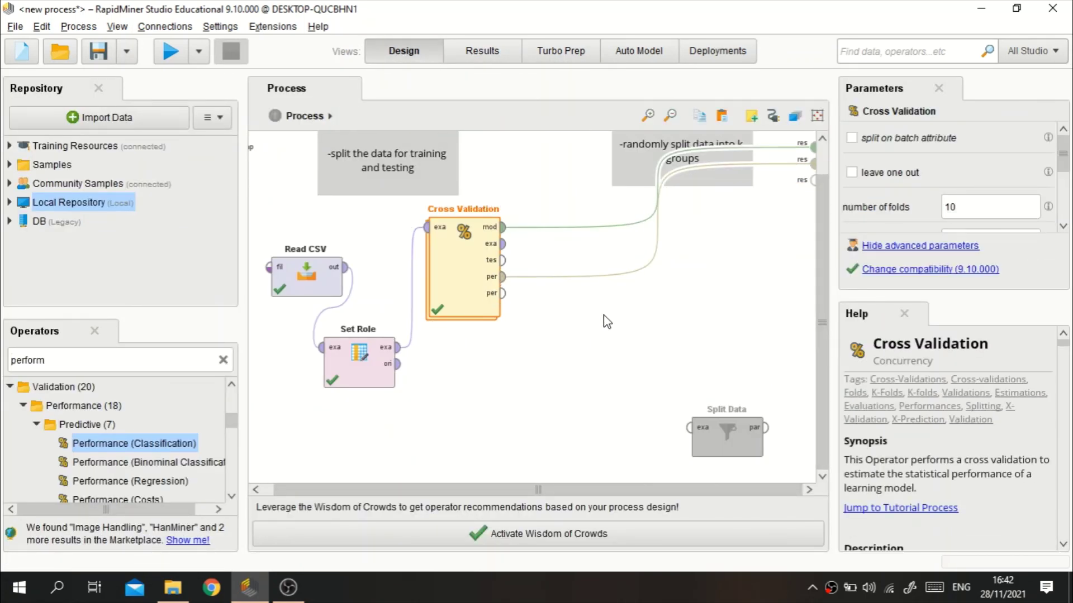
Reposition the Cross Validation operator beside Set Role and recheck the performance results.
drag(454, 251, 558, 332)
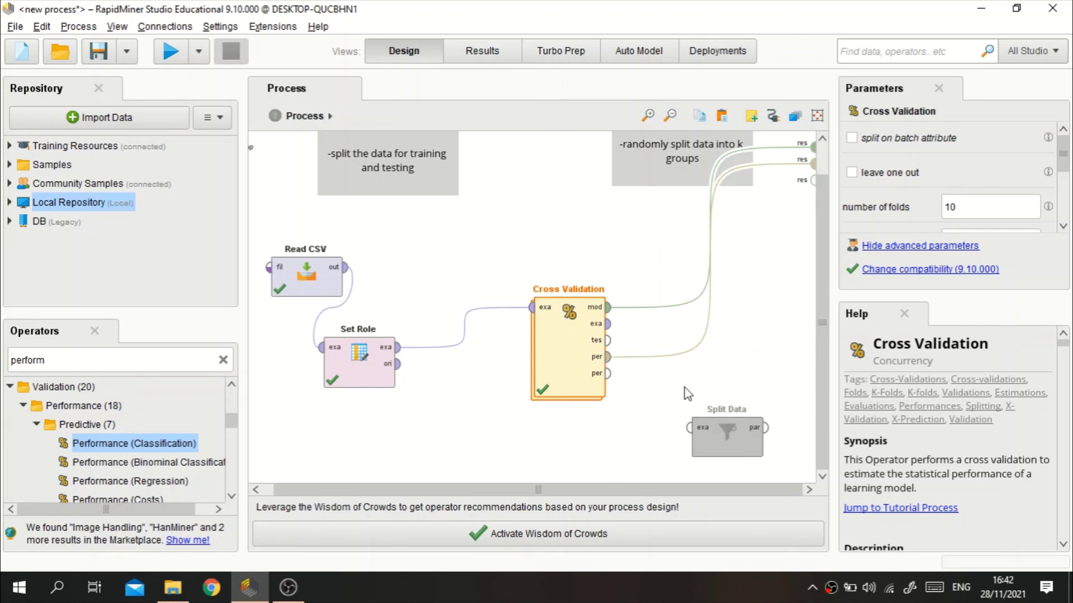
click(493, 56)
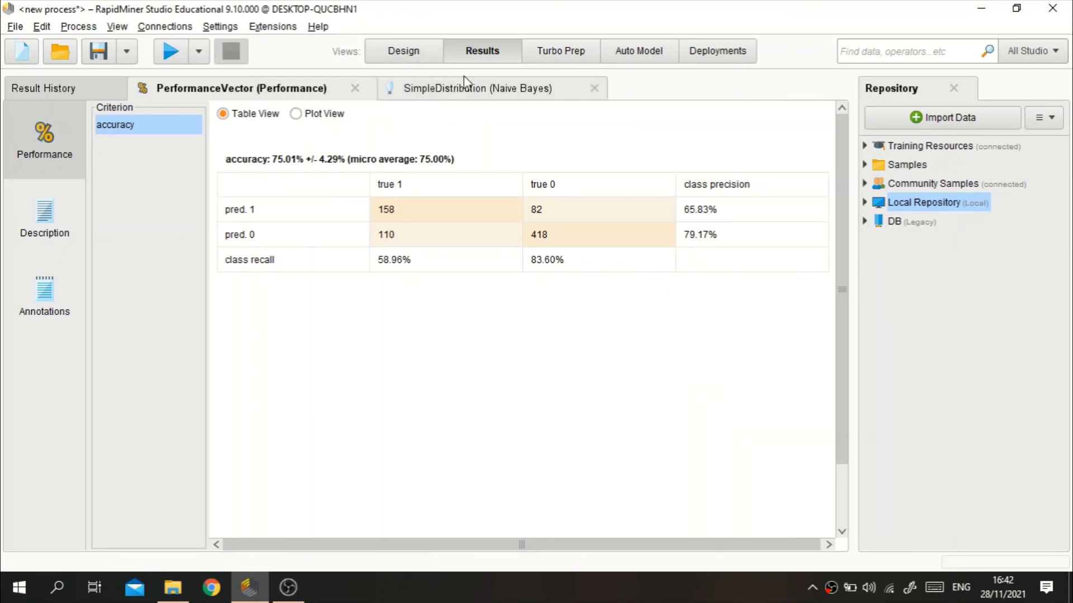
click(425, 52)
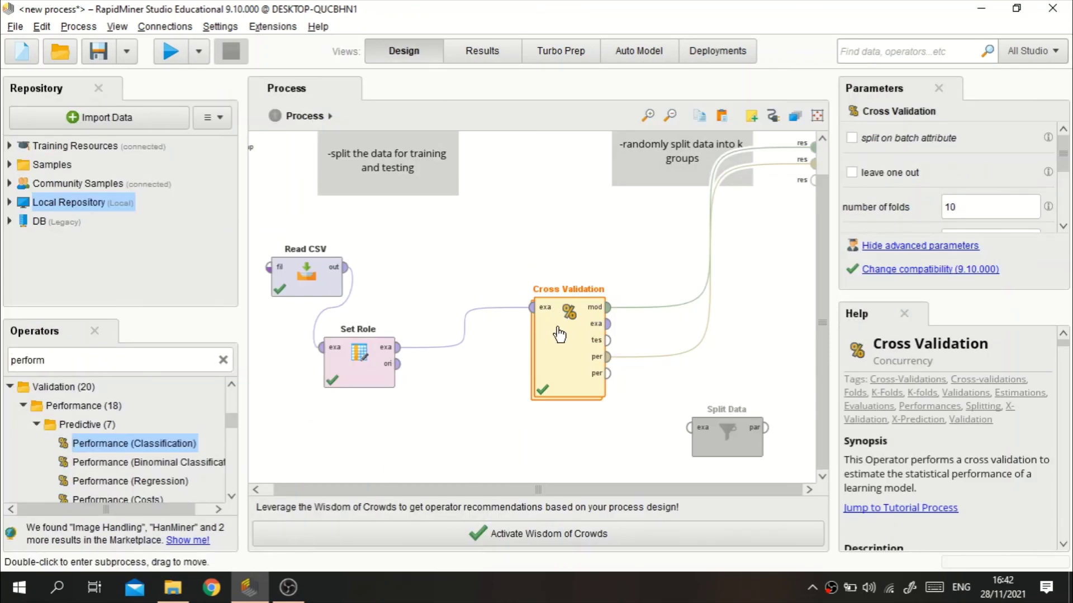
drag(550, 320, 496, 279)
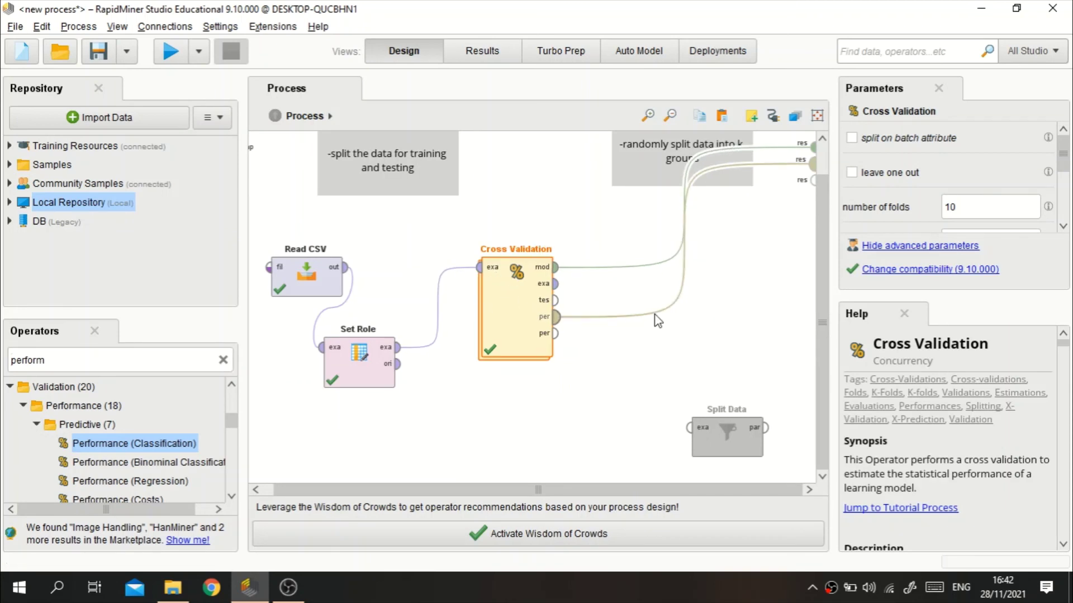
scroll(435, 276, up, 1)
scroll(425, 268, down, 1)
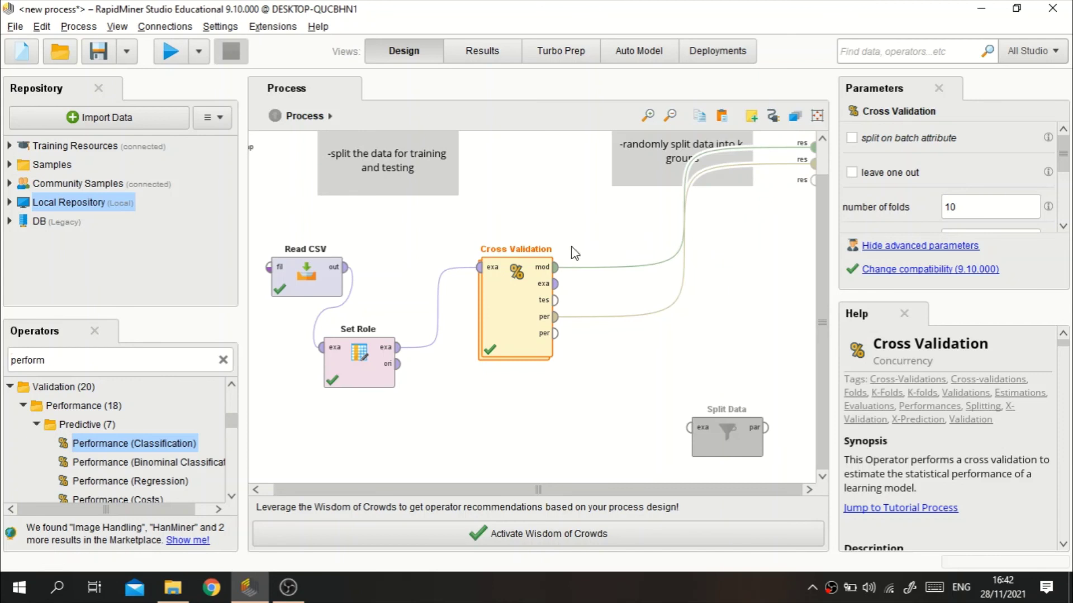
scroll(699, 265, up, 1)
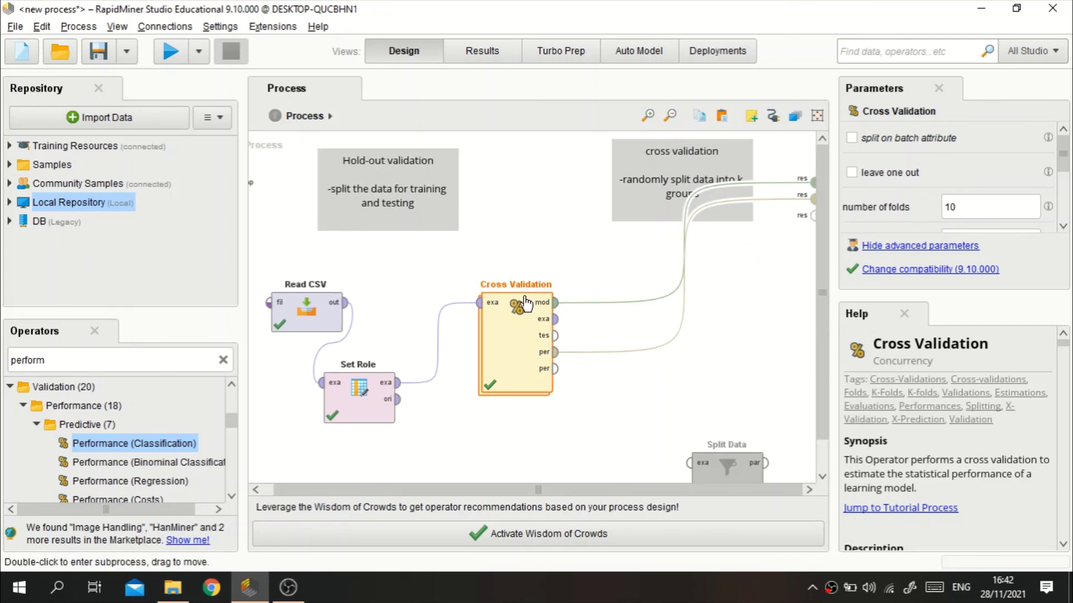
Place the disabled Split Data operator between the two notes and move Cross Validation farther away from Set Role.
click(766, 462)
right_click(760, 410)
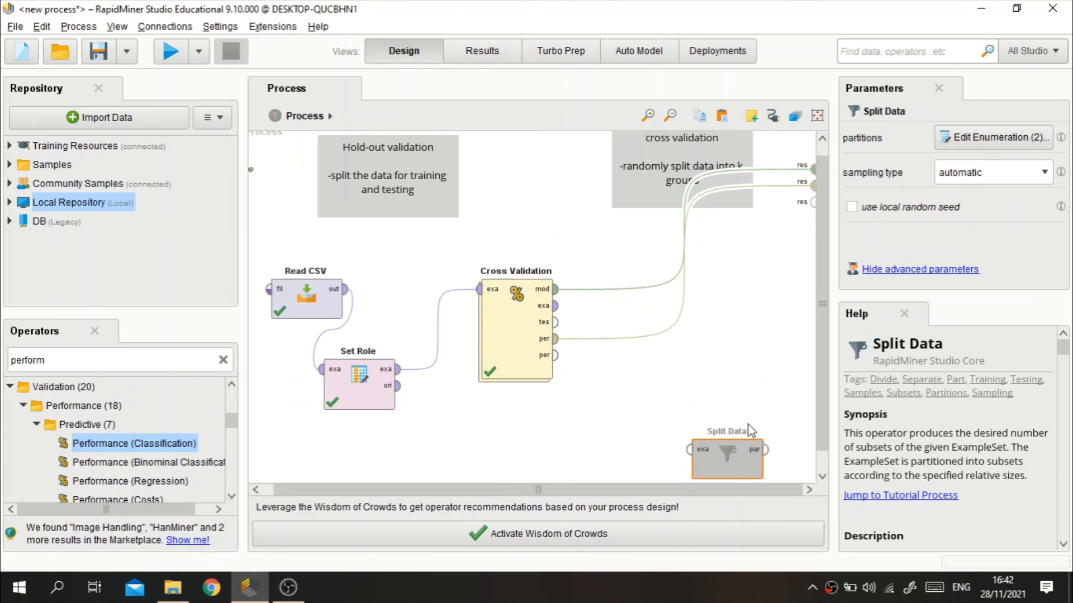
drag(709, 445, 538, 224)
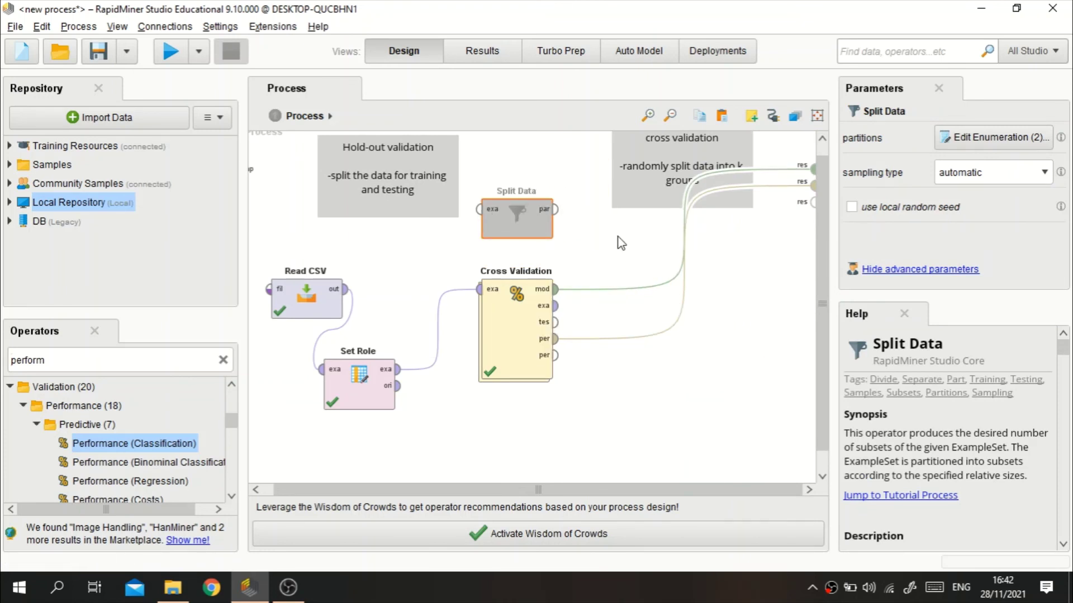
mouse_move(548, 352)
mouse_down()
mouse_move(606, 353)
mouse_move(656, 394)
mouse_up()
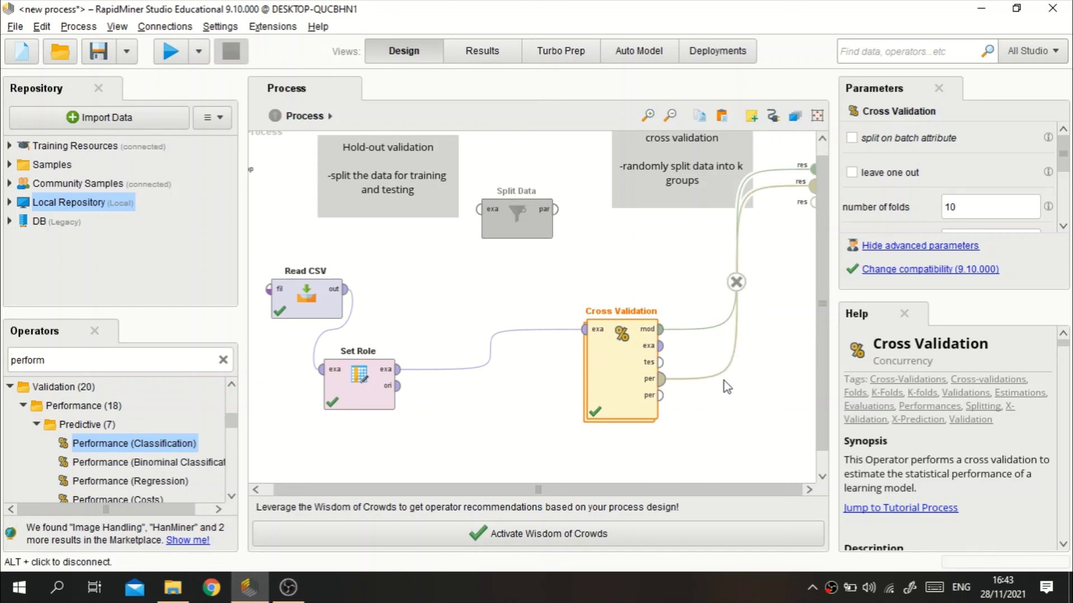
scroll(788, 324, up, 1)
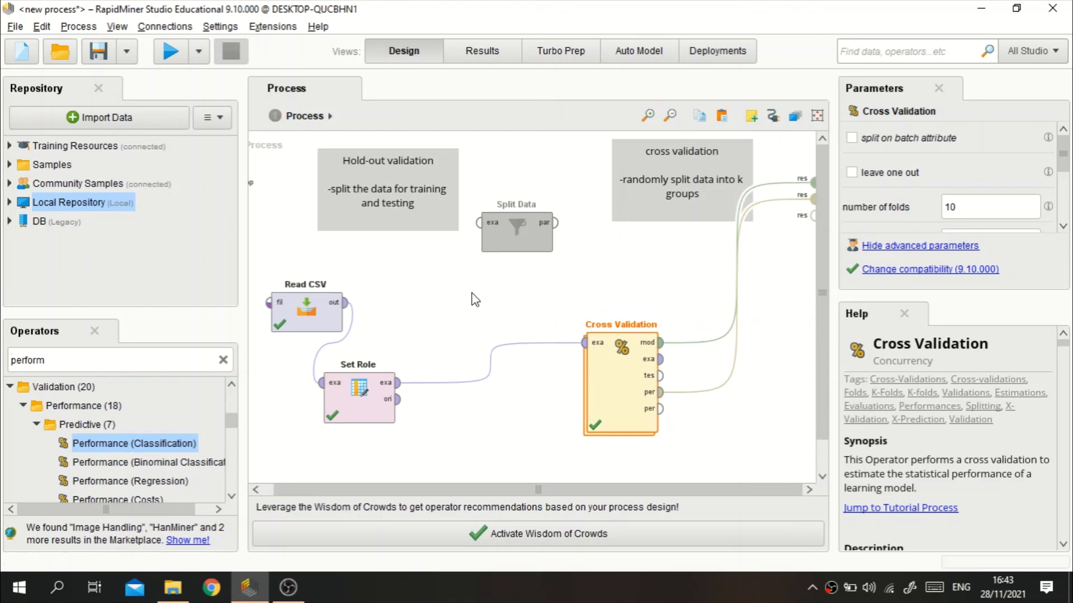